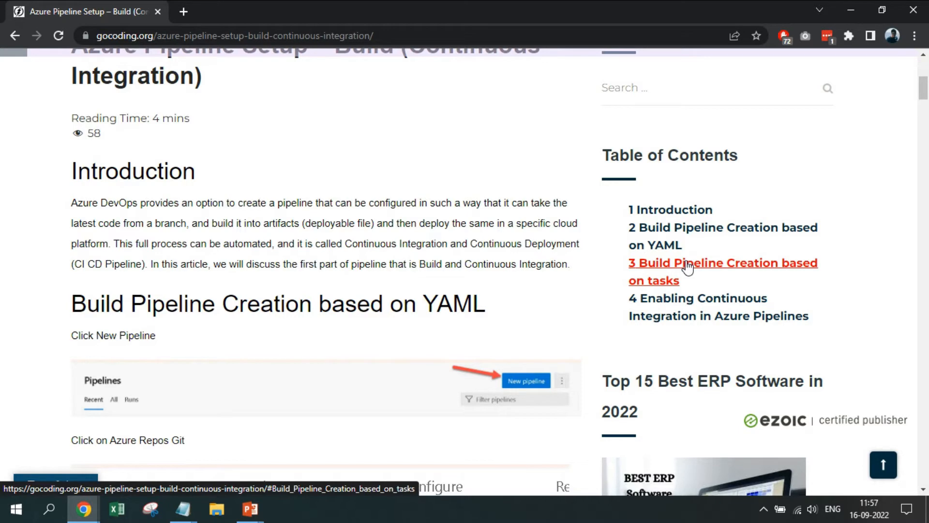
- Go to the article's section on task-based build pipeline creation, then switch to the Azure DevOps Pipelines window
click(687, 266)
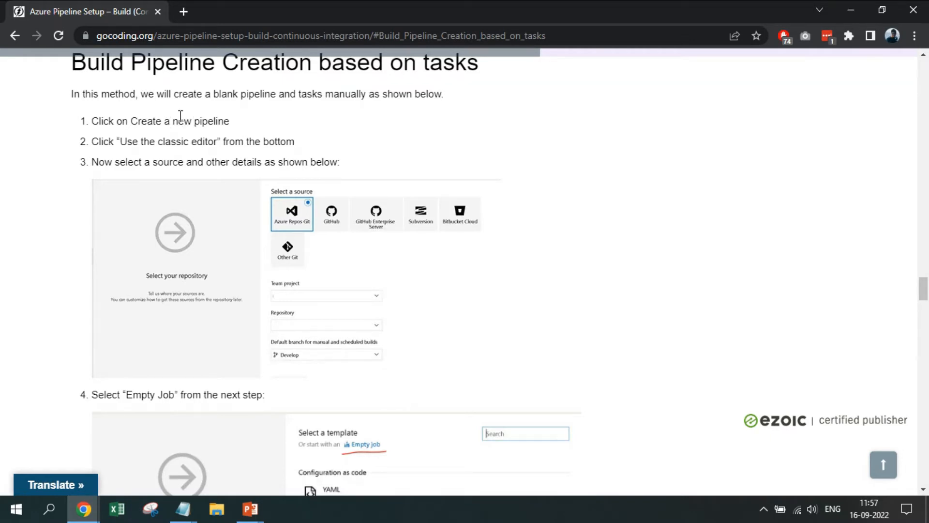
key(alt+Tab)
key(alt+Tab)
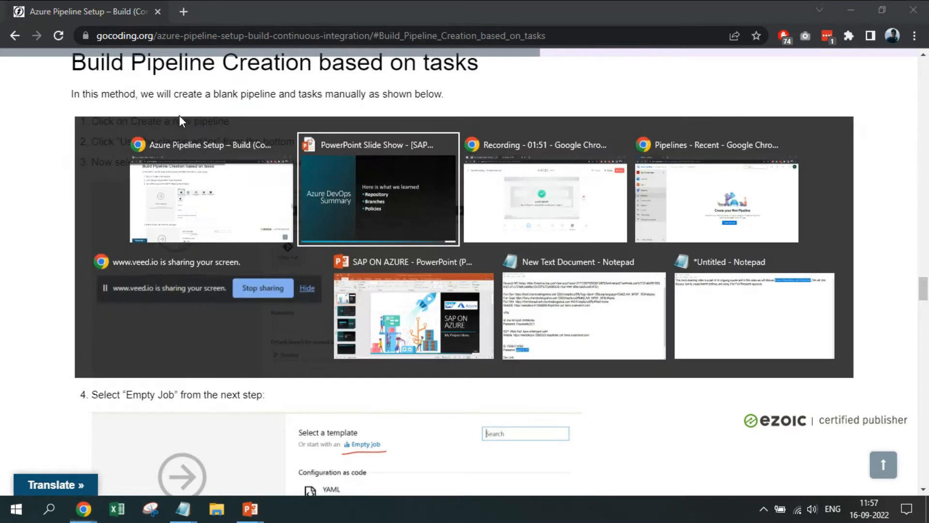
key(alt+Tab)
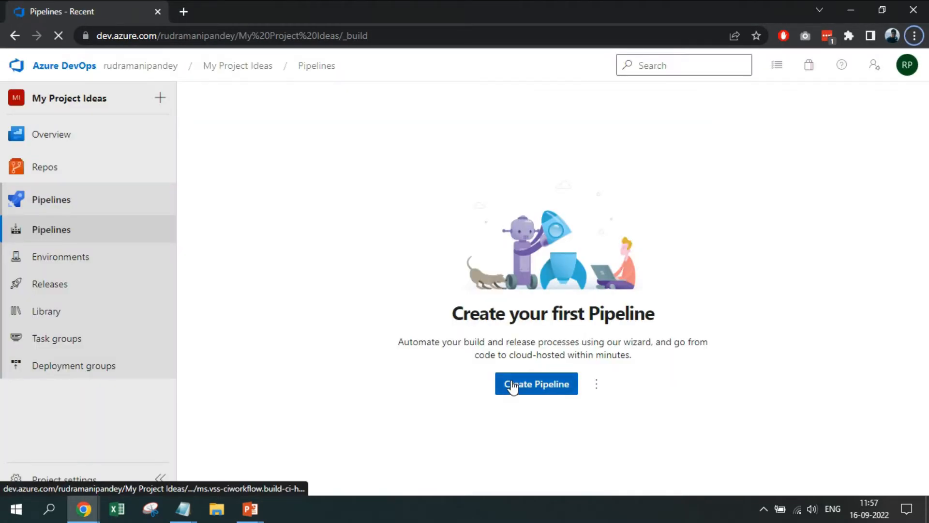
- Create a pipeline with the classic editor, using Azure Repos Git, the My Project Ideas project and repository, and the master branch
click(529, 387)
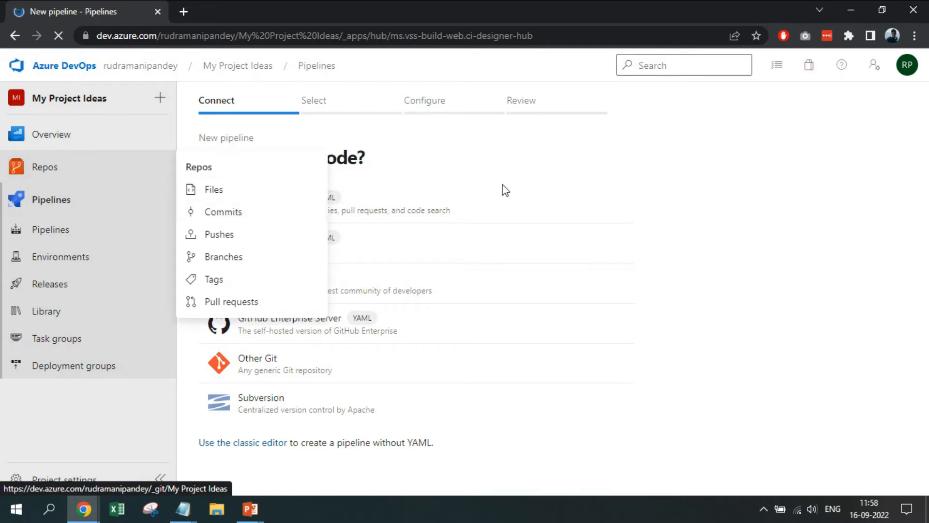
click(237, 446)
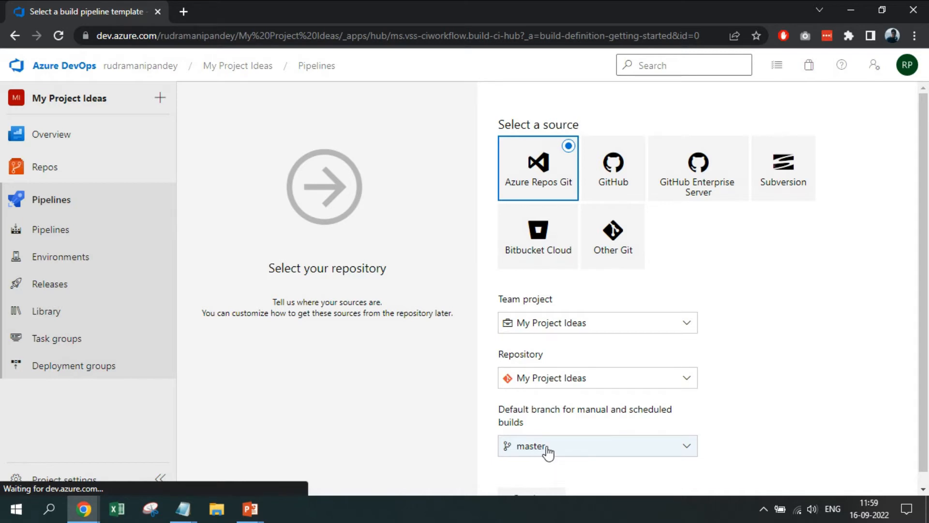
scroll(835, 279, down, 1)
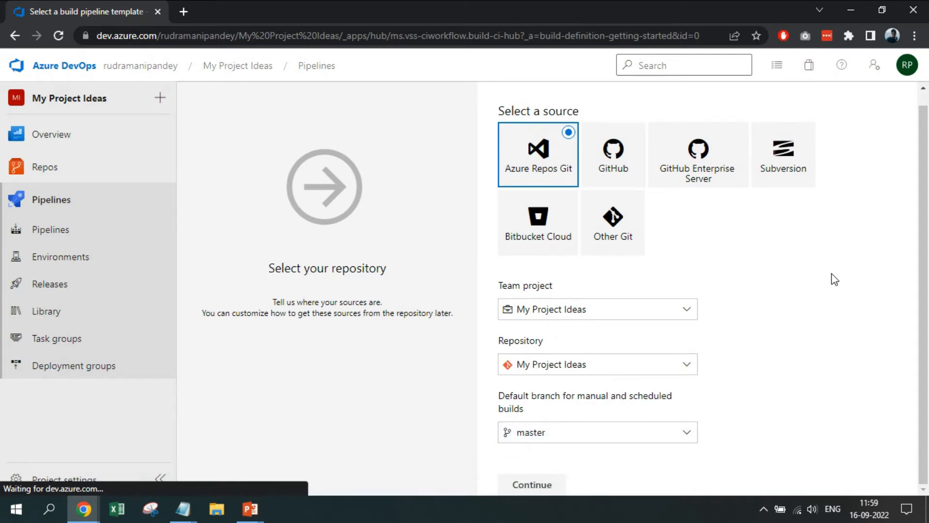
click(537, 485)
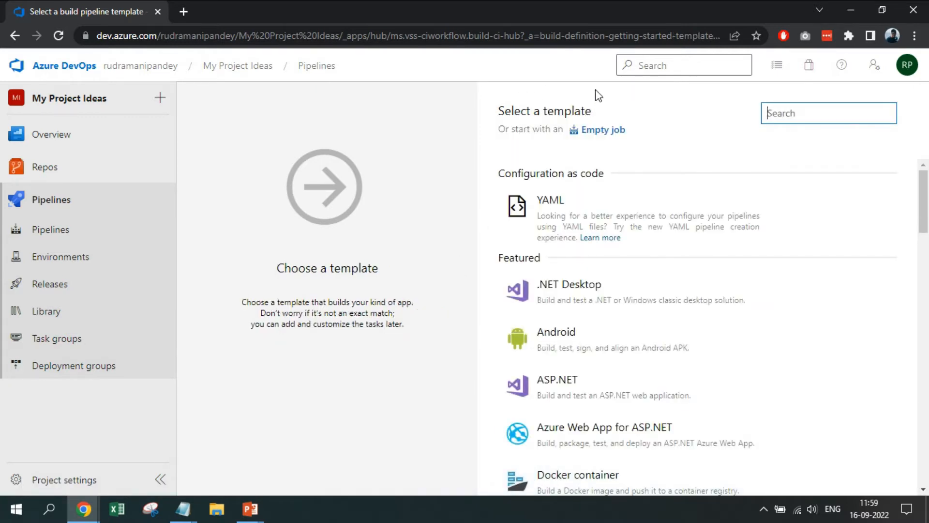
- Look through the build templates and start the pipeline with an Empty job
scroll(634, 310, down, 5)
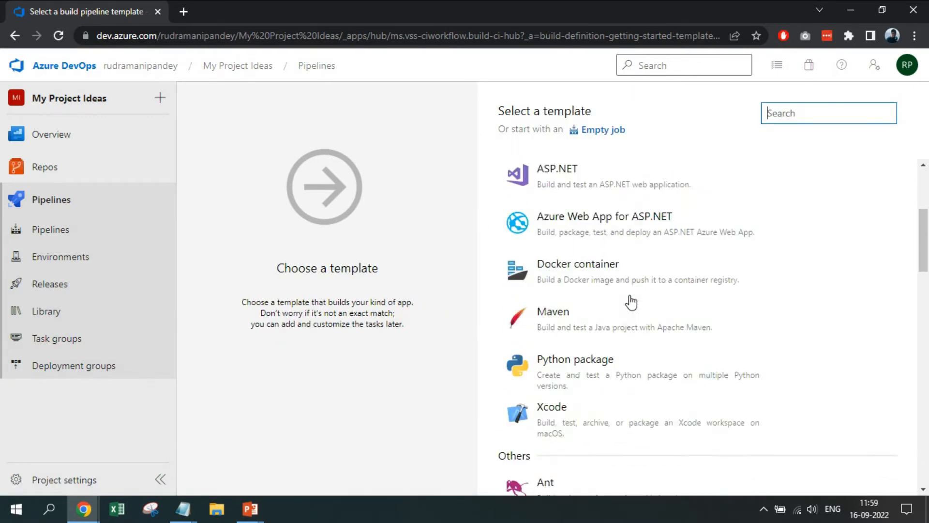
scroll(631, 302, up, 5)
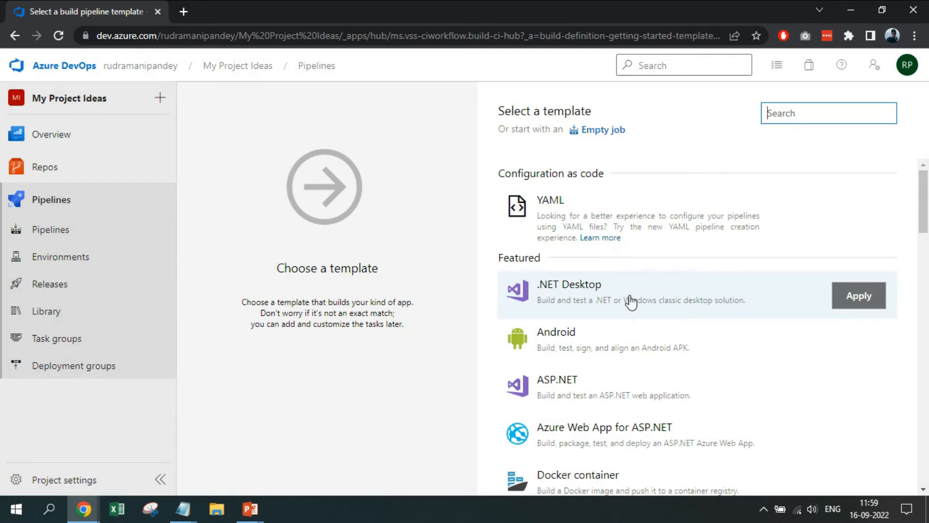
scroll(631, 302, down, 6)
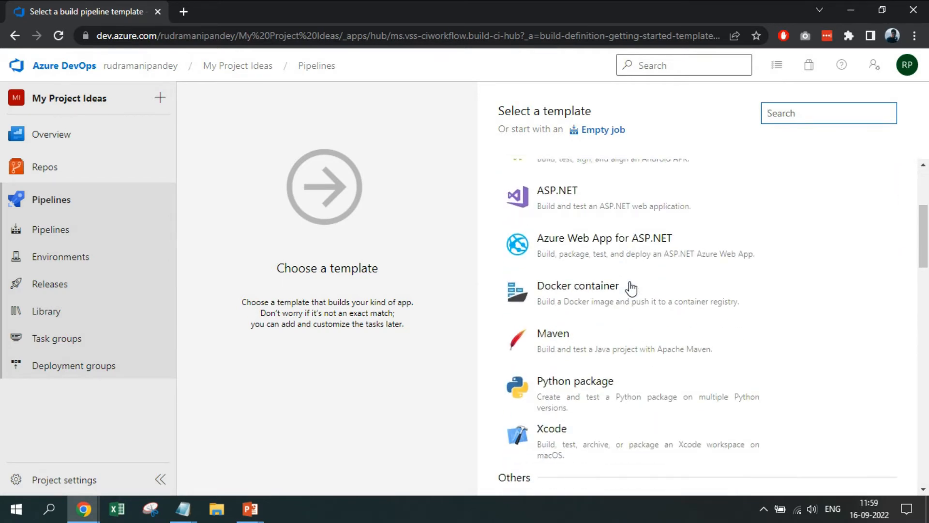
scroll(629, 284, up, 3)
scroll(632, 285, up, 3)
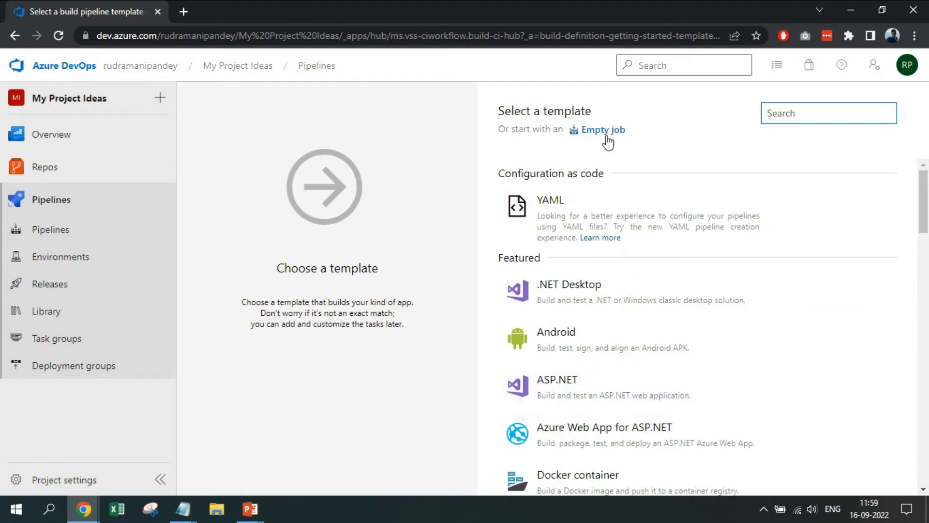
click(605, 136)
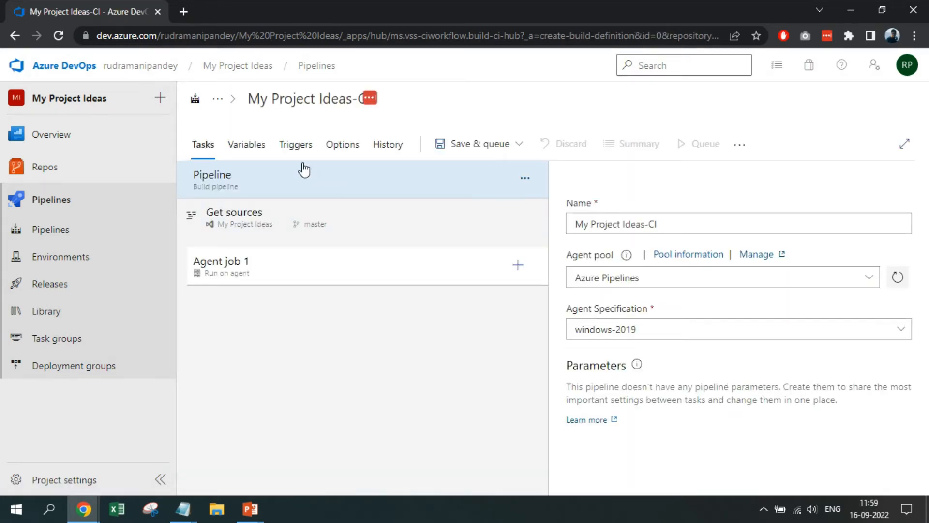
- Rename the pipeline as SAP MTA Builder and bring up the list of tasks that can be added to Agent job 1
click(393, 98)
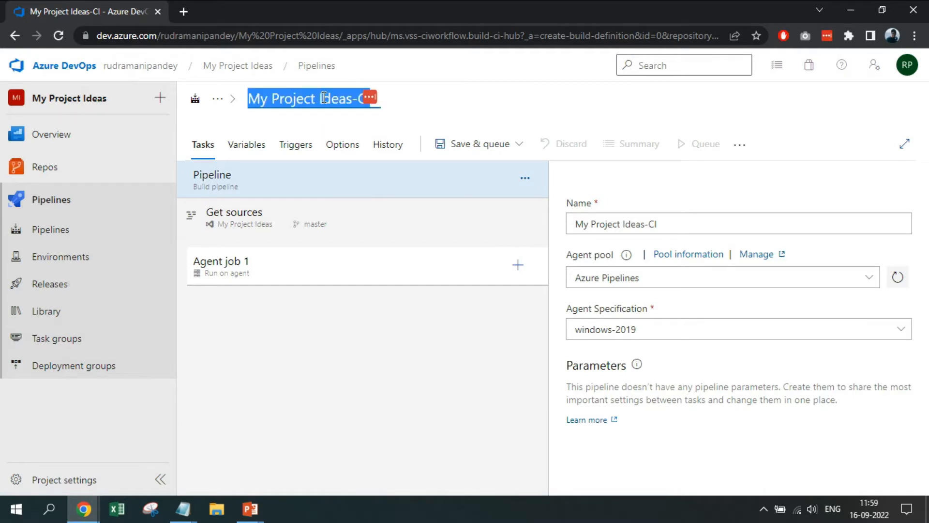
text(SAP MTA)
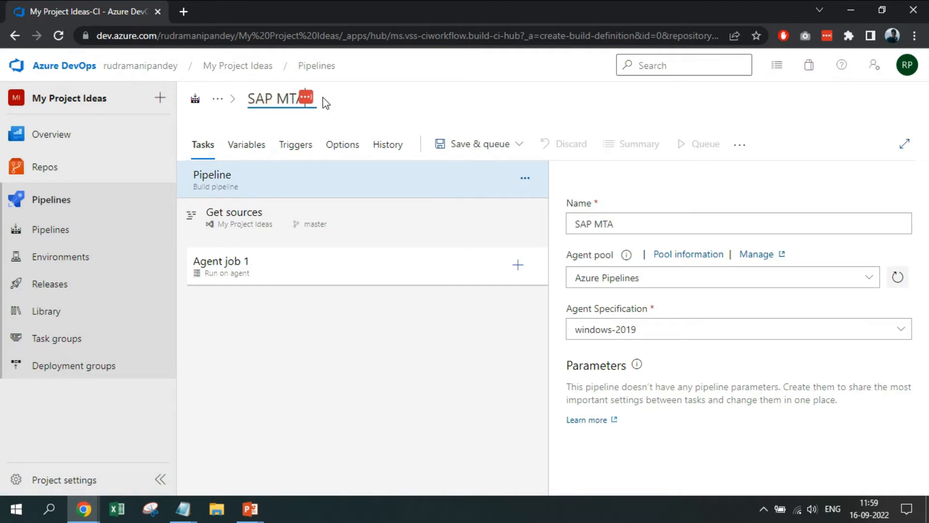
text( Builder)
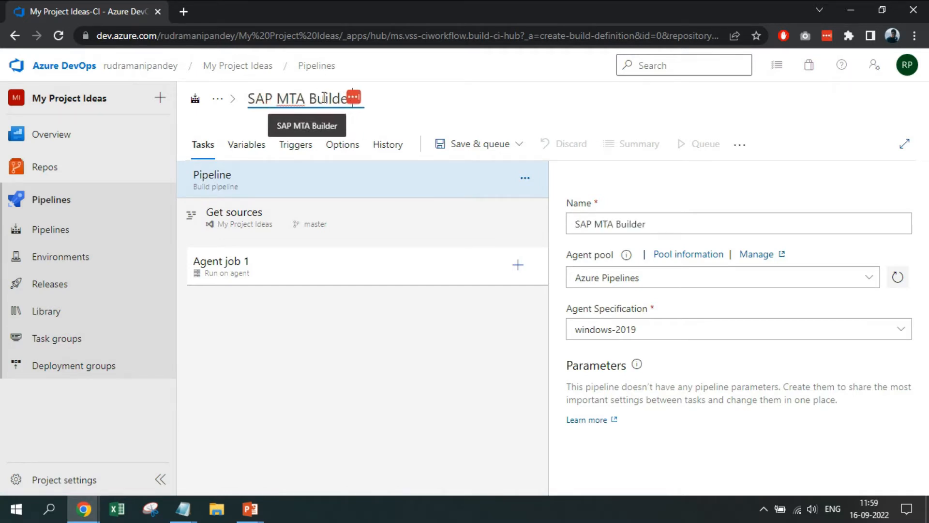
click(444, 91)
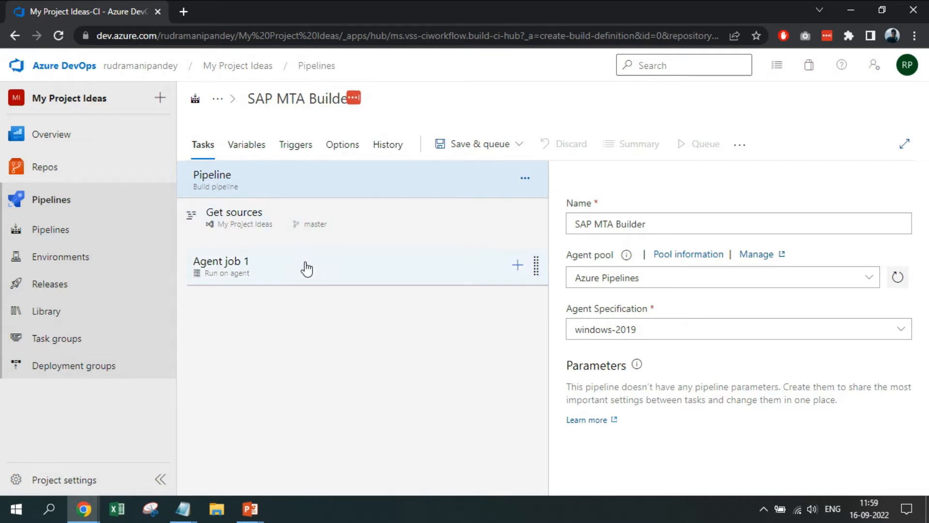
click(517, 267)
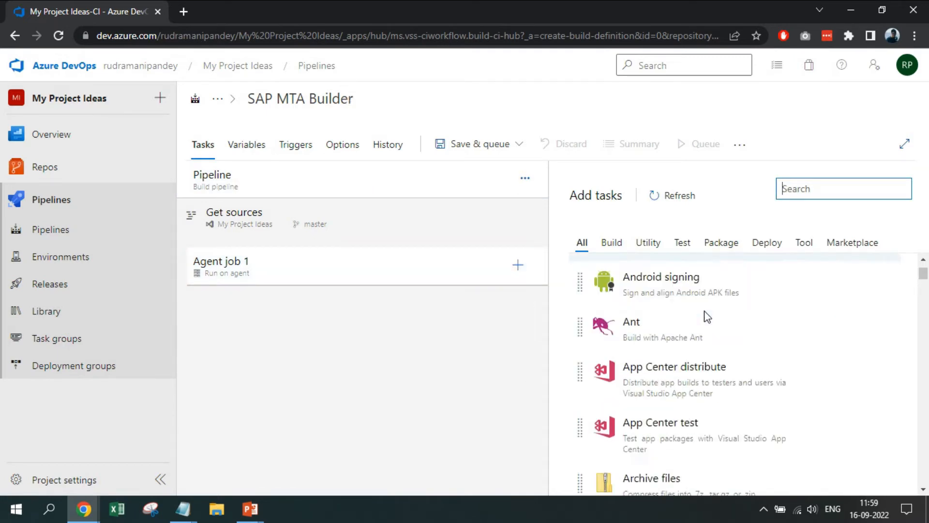
- Examine the numbered list of required pipeline tasks in the Azure Pipeline Setup article
key(alt+Tab)
key(alt+Tab)
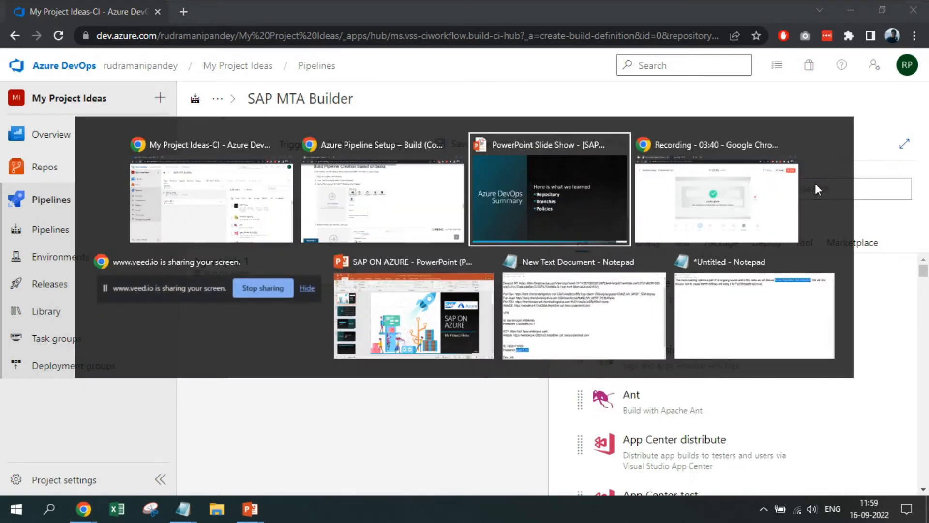
key(alt+shift+Tab)
scroll(512, 321, down, 10)
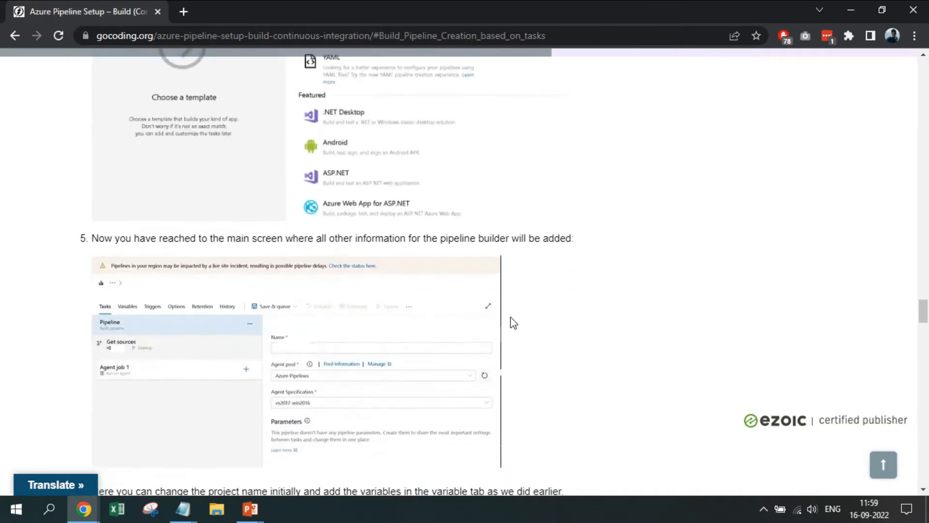
scroll(513, 311, down, 15)
scroll(317, 205, up, 1)
scroll(314, 205, down, 1)
scroll(371, 374, down, 3)
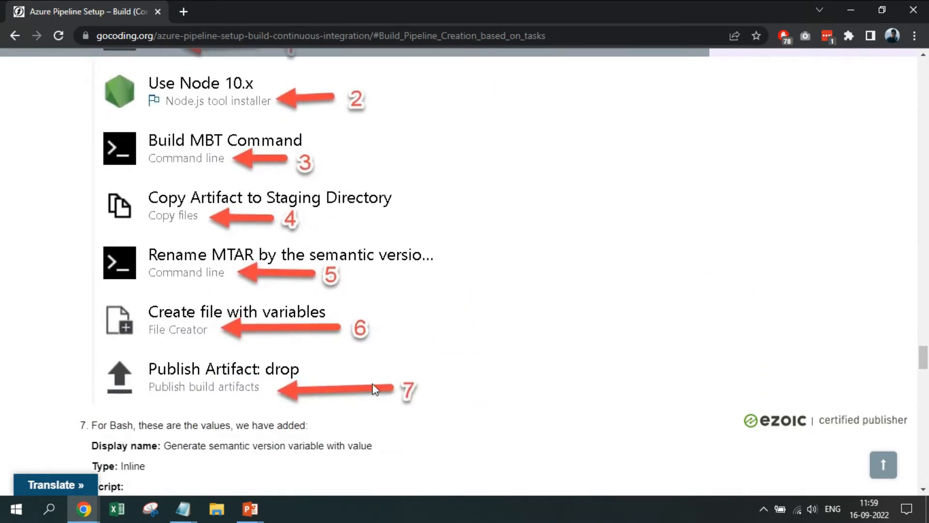
scroll(328, 292, up, 1)
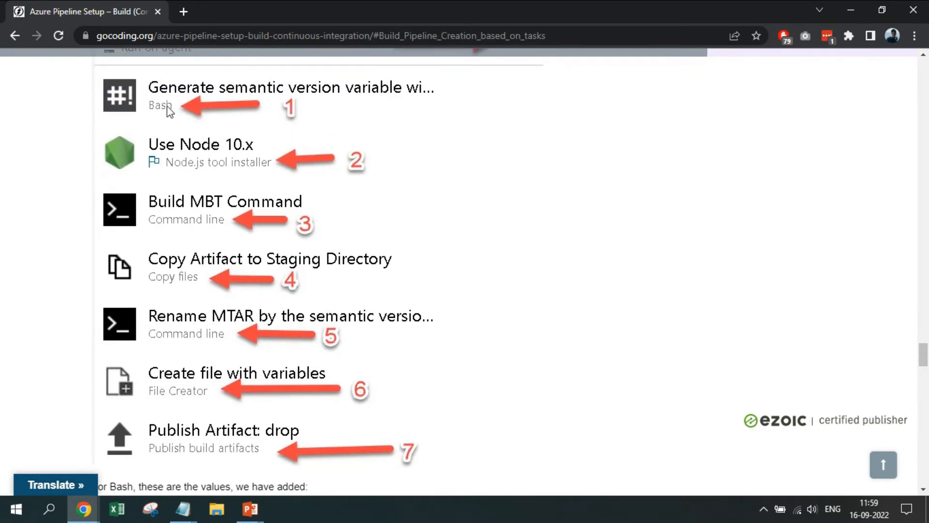
- Switch back to the pipeline editor, search the tasks for bash and add the Bash task to Agent job 1
key(alt+Tab)
click(831, 197)
text(bash)
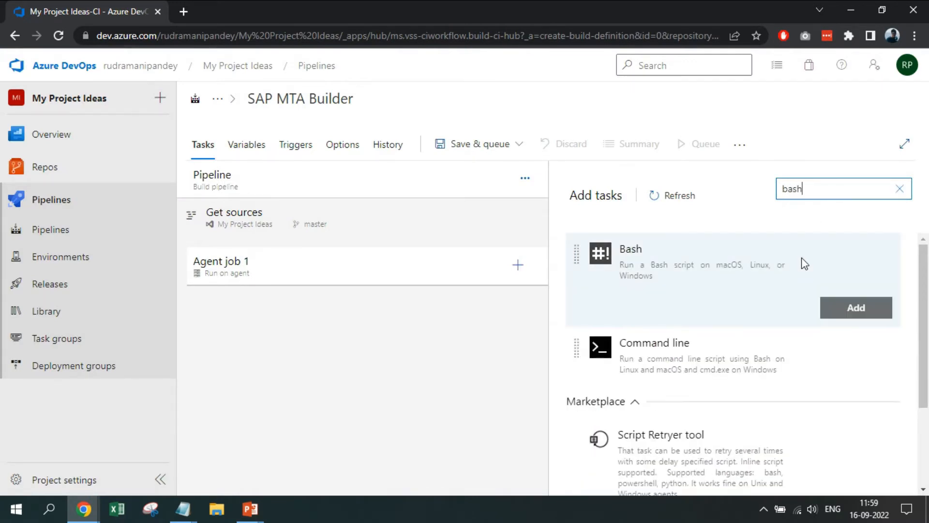
click(844, 304)
double_click(830, 194)
text(nodejs)
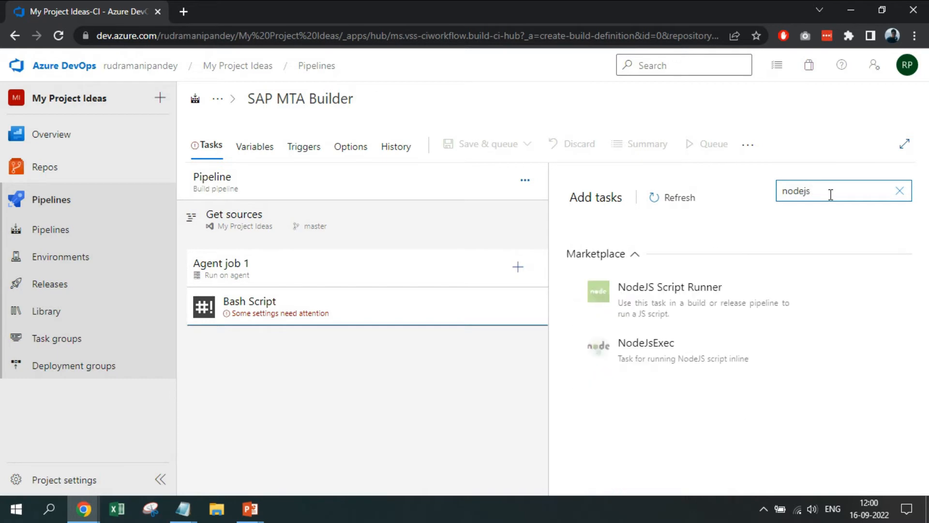
click(859, 348)
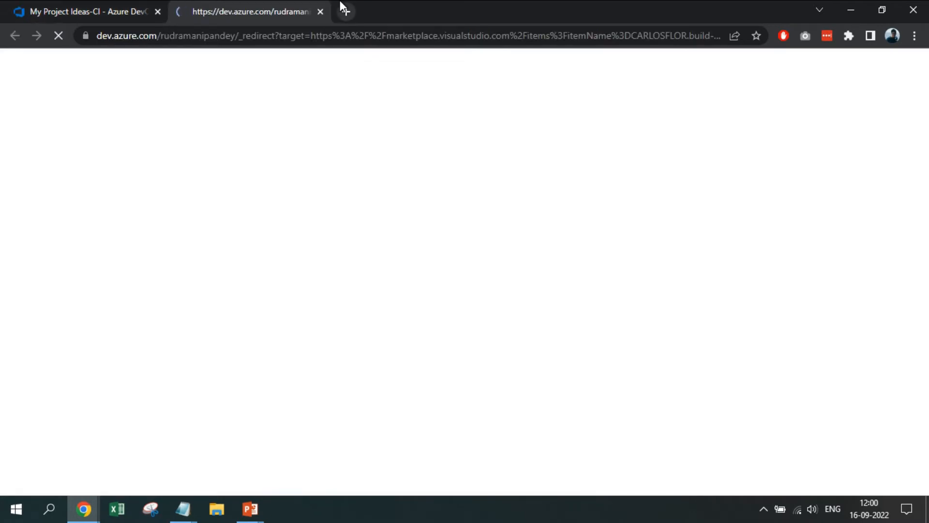
click(320, 12)
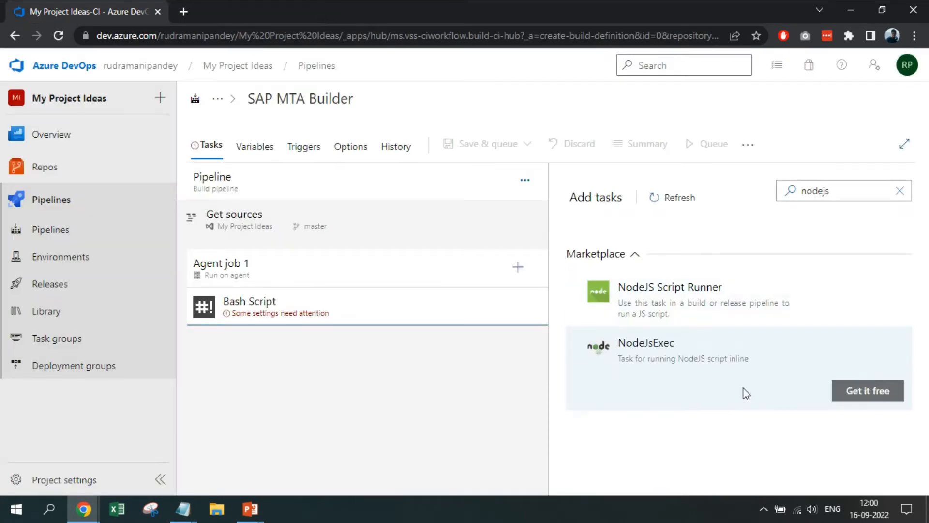
- Search the tasks for node and add the Node.js tool installer to Agent job 1
click(817, 191)
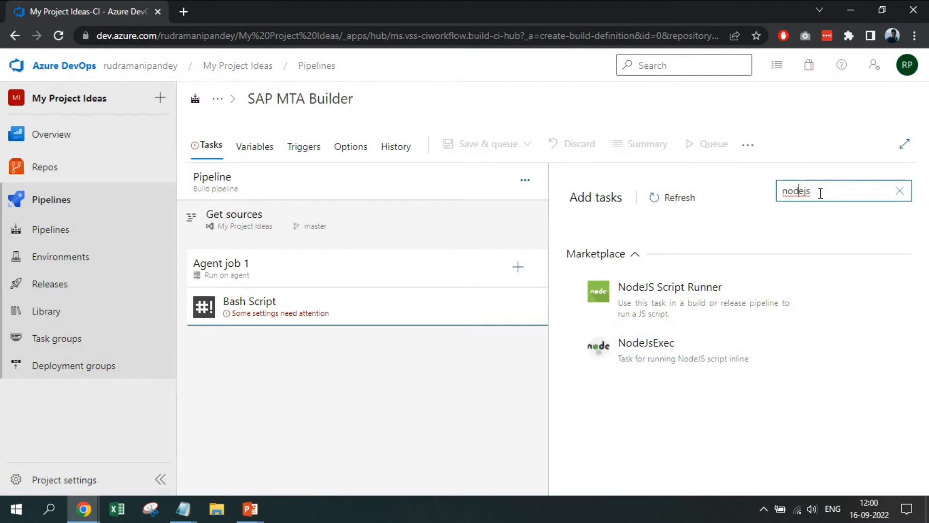
key(ctrl+a)
text(n)
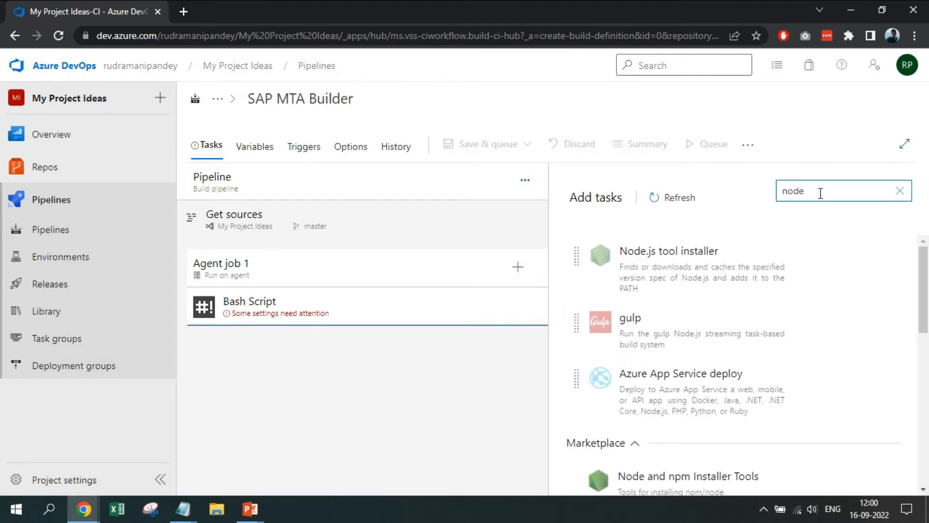
mouse_move(813, 303)
click(846, 325)
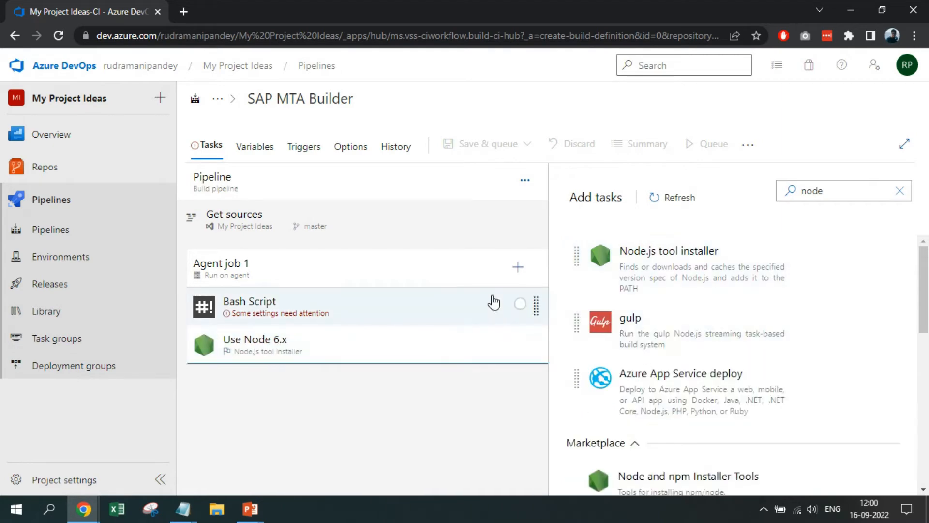
- Check the article for the third task and add the Command line task to Agent job 1
key(alt+Tab)
key(alt+Tab)
key(alt+Tab)
key(alt+Tab)
double_click(797, 193)
text(comman)
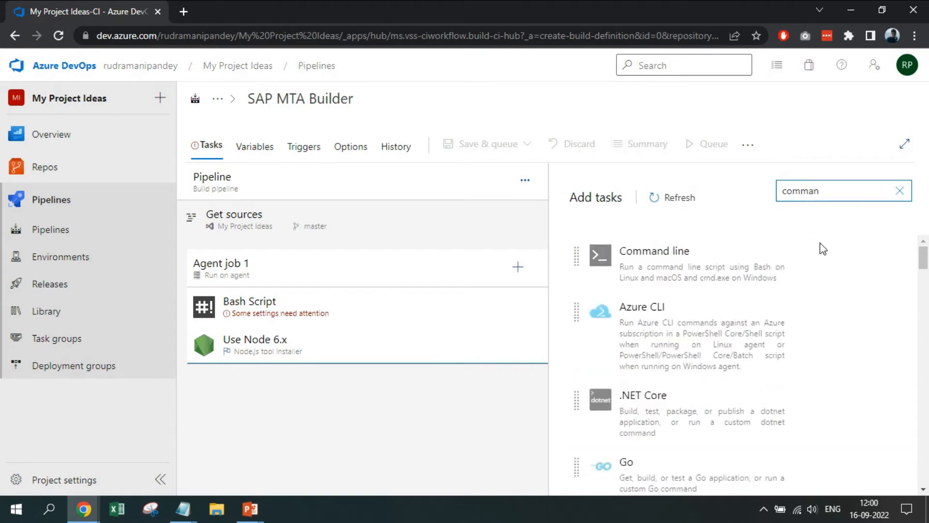
click(867, 306)
- Check the article for the fourth task and add the Copy files task to Agent job 1
key(alt+Tab)
scroll(206, 232, down, 1)
key(alt+Tab)
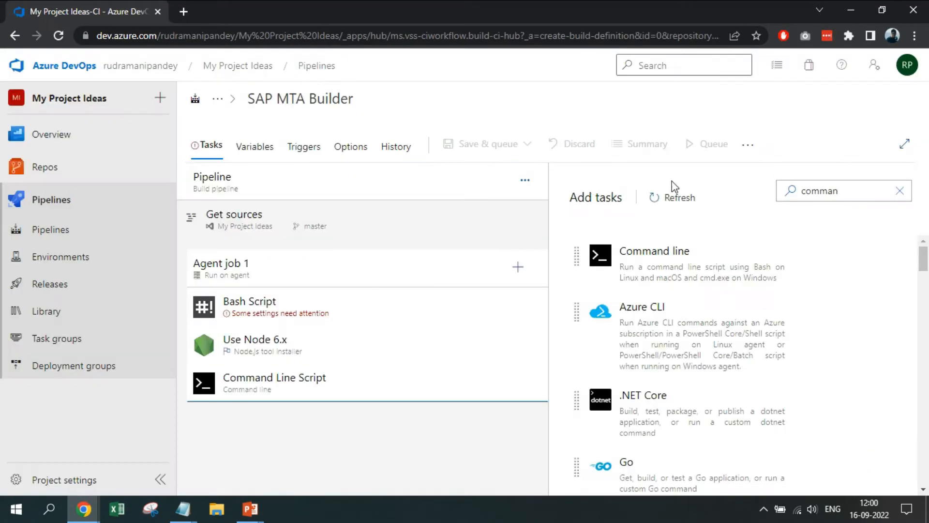
double_click(813, 190)
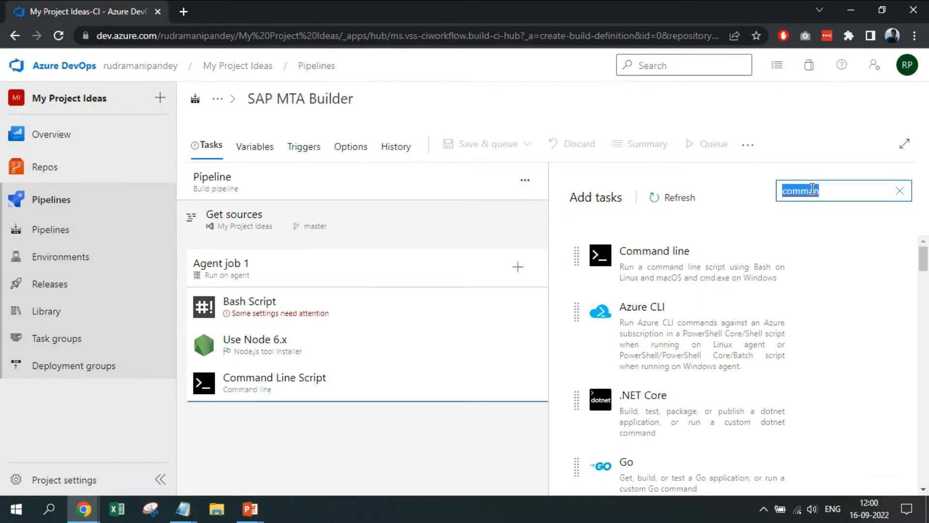
key(alt+Tab)
key(alt+Tab)
text(copy fil)
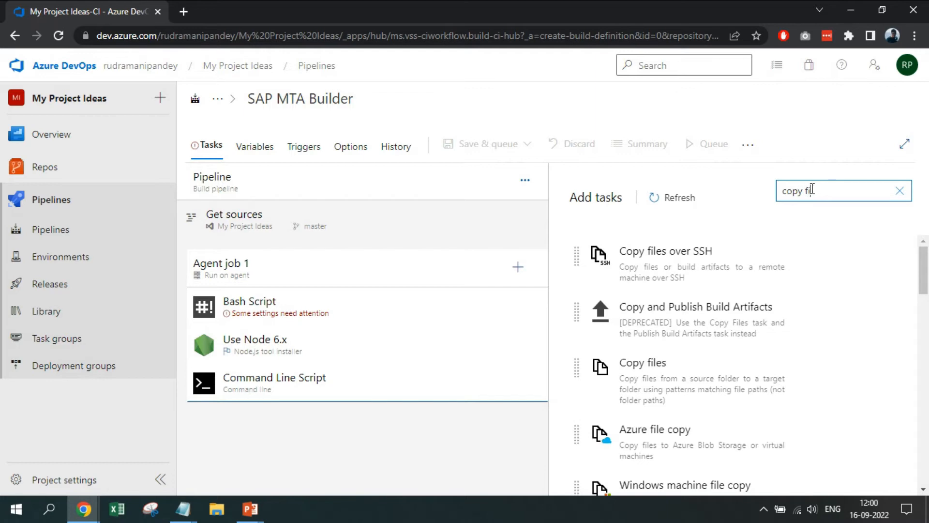
mouse_move(888, 352)
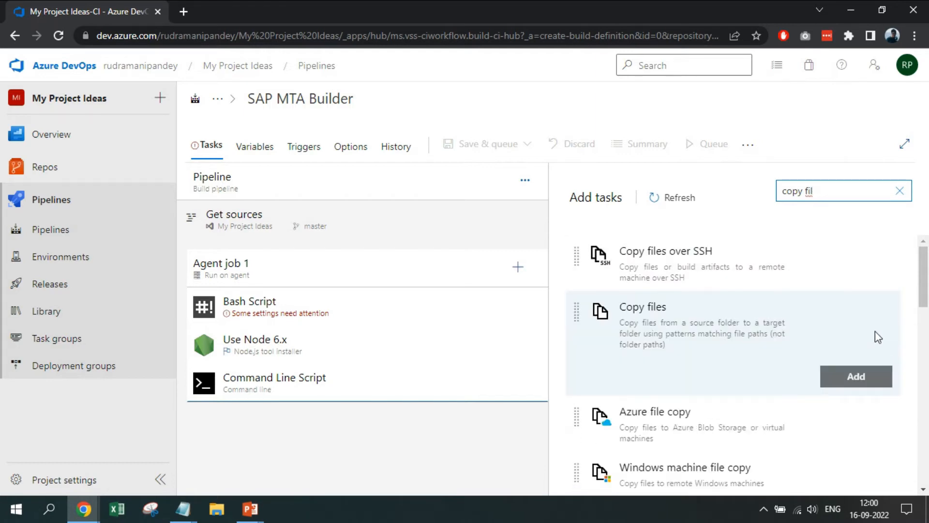
click(856, 376)
- Check the article for the fifth task and add a second Command line task to Agent job 1
key(alt+Tab)
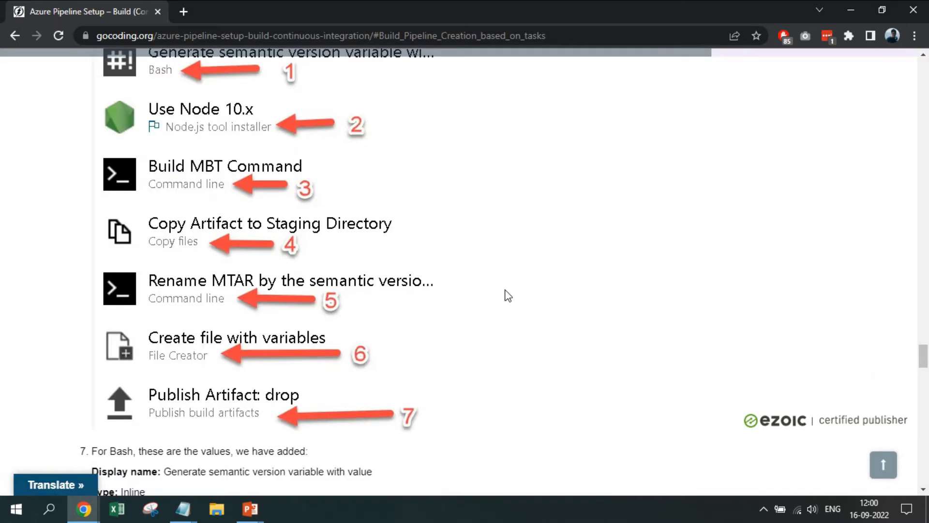
scroll(507, 295, down, 1)
key(alt+Tab)
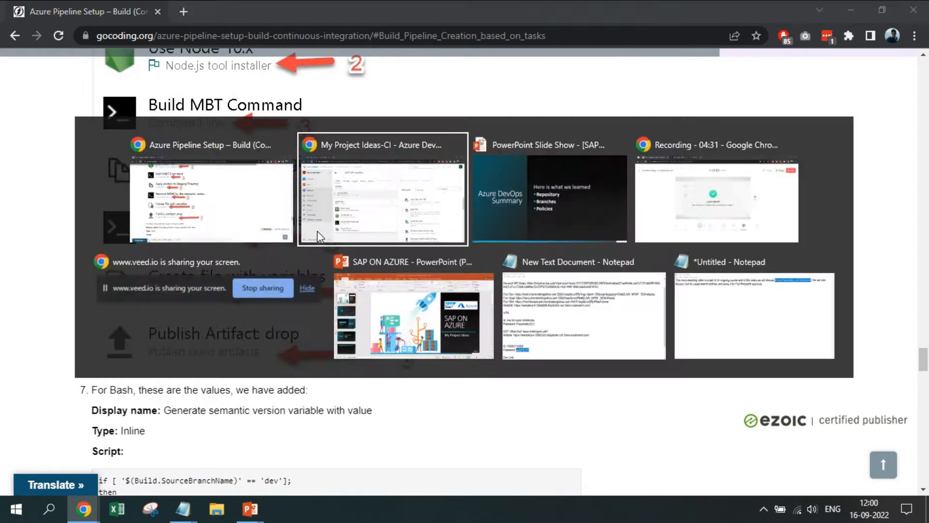
double_click(822, 190)
key(ctrl+a)
text(c)
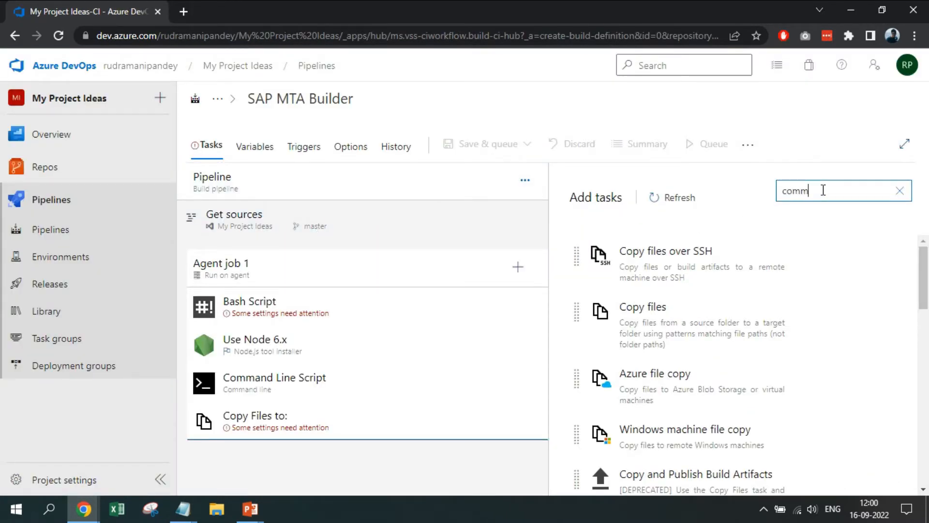
mouse_move(774, 384)
click(843, 376)
- Check the article for the sixth task and search the pipeline tasks for "file cre"
key(alt+Tab)
key(alt+Tab)
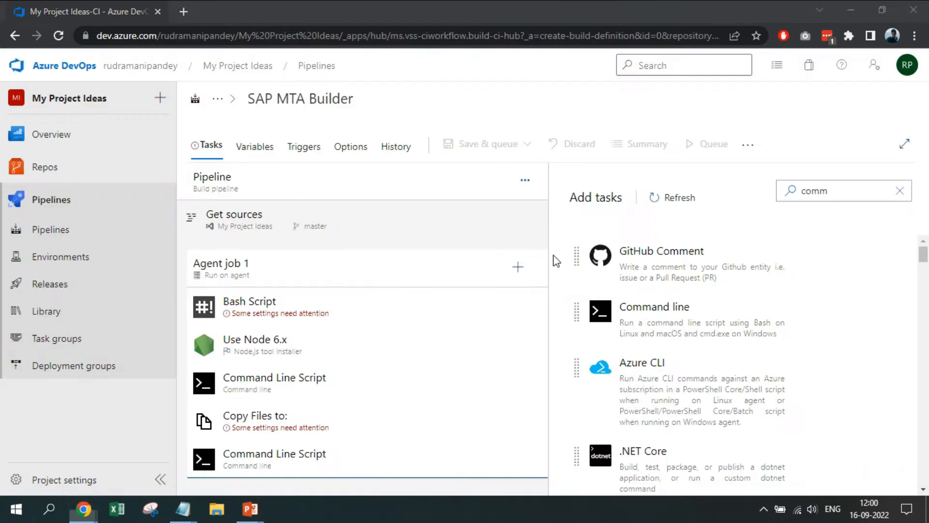
double_click(813, 193)
text(fi)
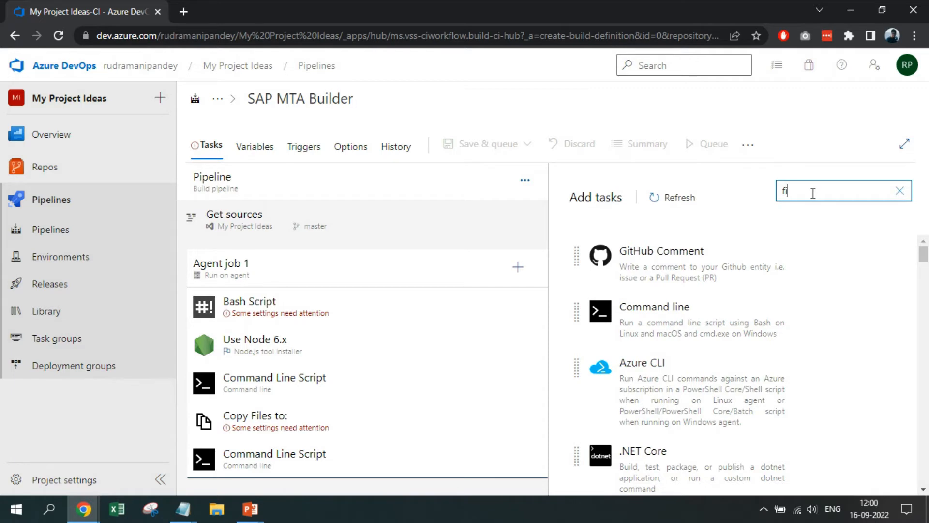
text(le cre)
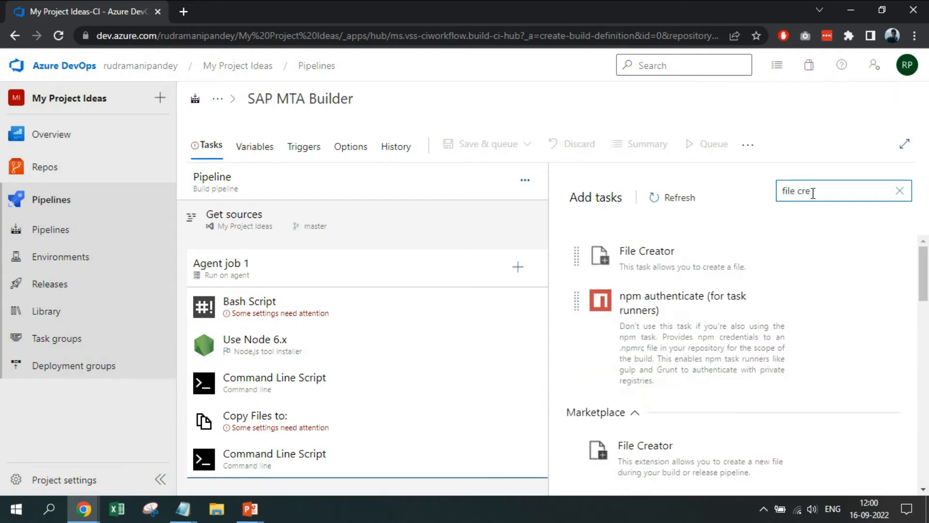
- Look through the search results to check whether the File Creator marketplace extension is installed
mouse_move(825, 263)
scroll(741, 246, down, 1)
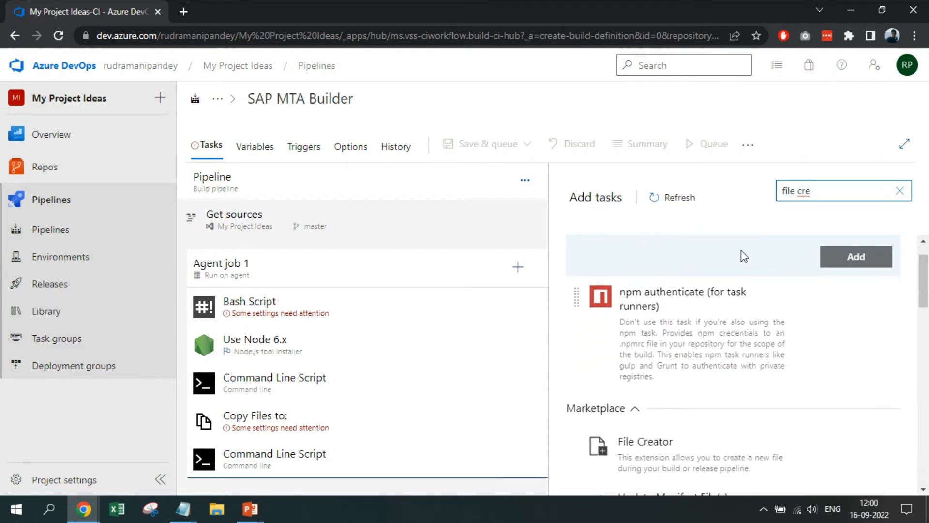
scroll(724, 304, down, 1)
scroll(725, 304, up, 2)
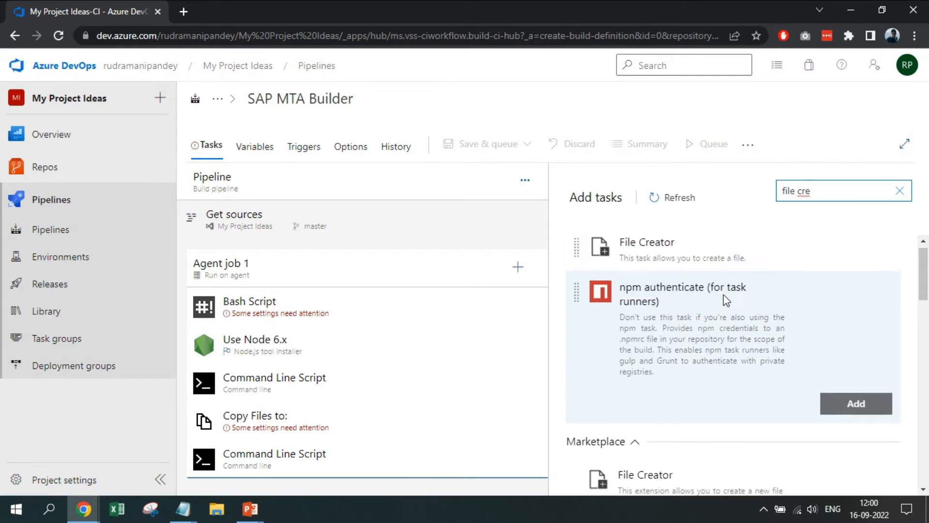
scroll(840, 317, down, 4)
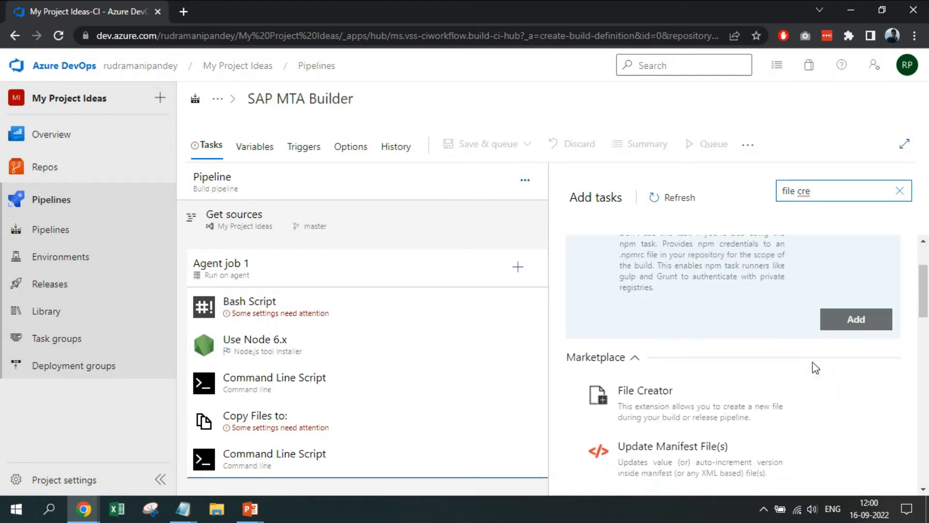
scroll(634, 275, up, 2)
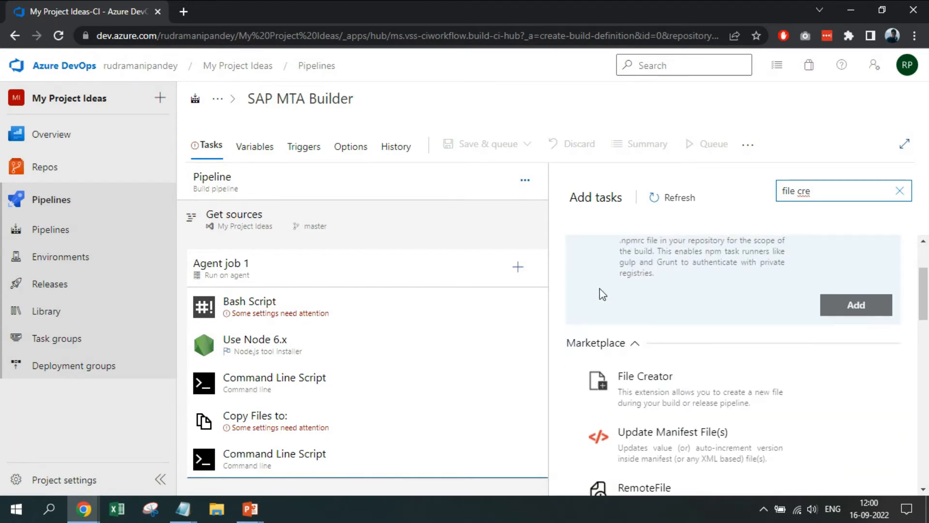
scroll(653, 300, down, 1)
scroll(844, 389, up, 1)
scroll(717, 377, down, 1)
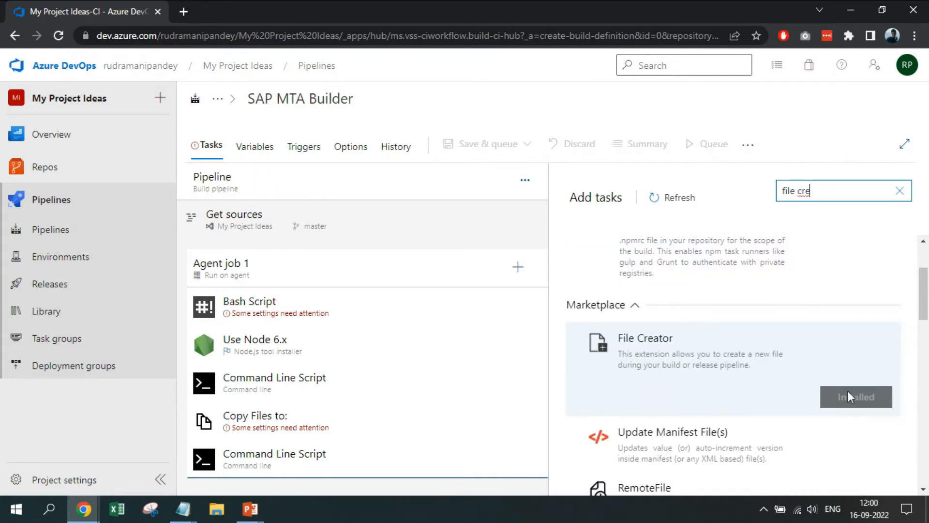
- Add the File Creator task to Agent job 1
scroll(845, 352, up, 3)
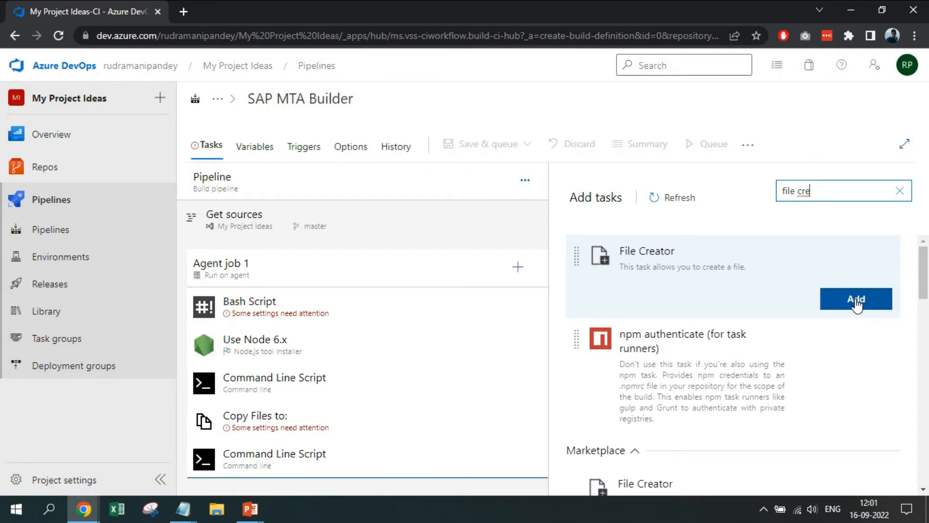
click(855, 304)
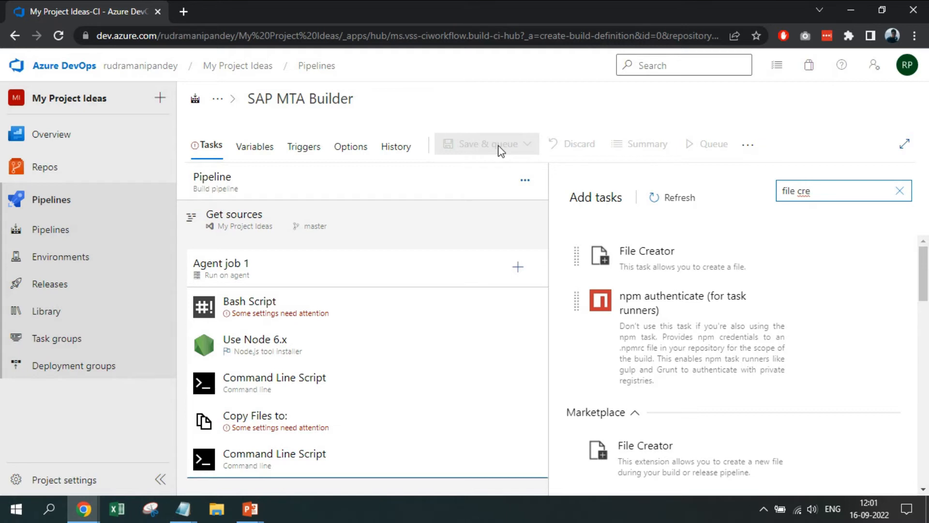
mouse_move(843, 300)
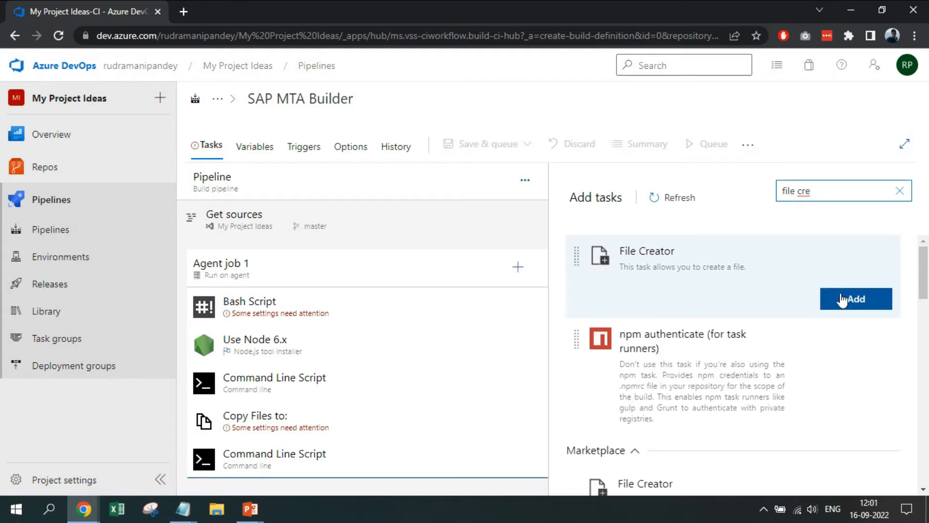
click(842, 300)
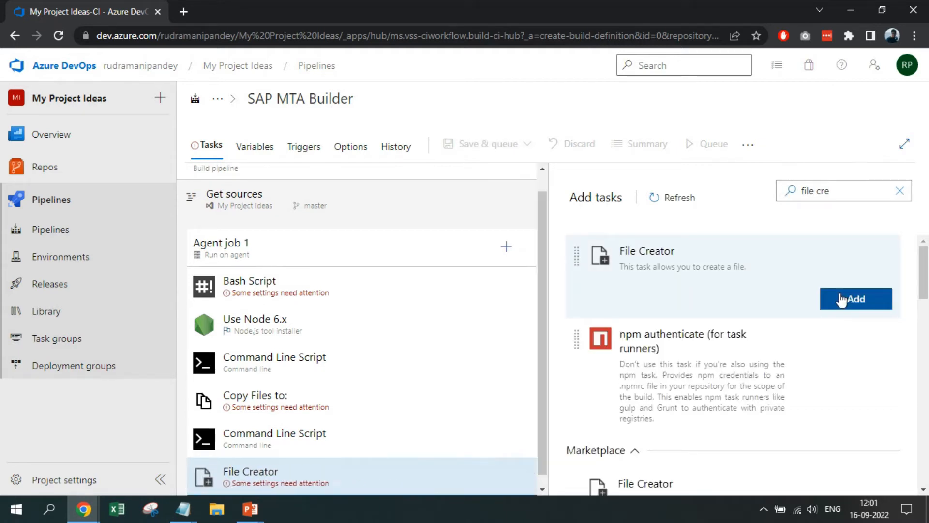
- Check the article for the seventh task, search for "publish build" and add the Publish build artifacts task to Agent job 1
key(alt+Tab)
scroll(252, 247, down, 2)
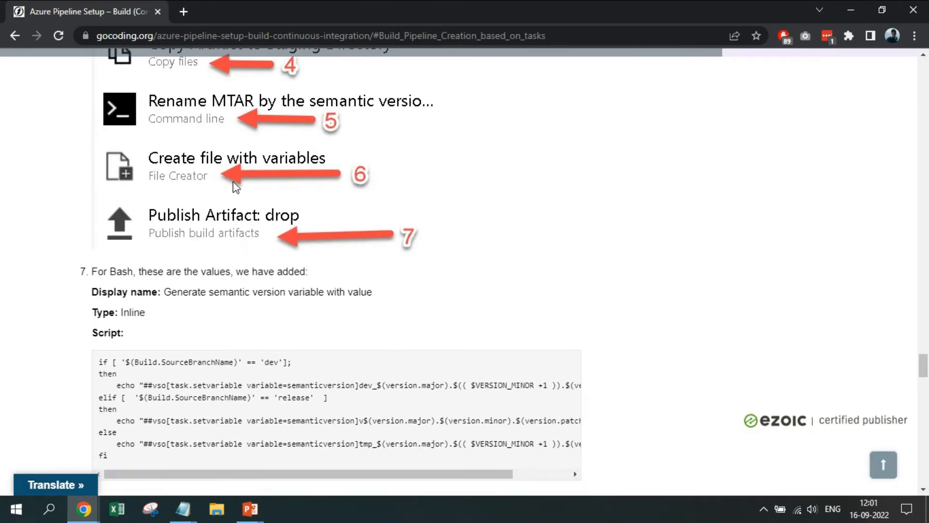
key(alt+Tab)
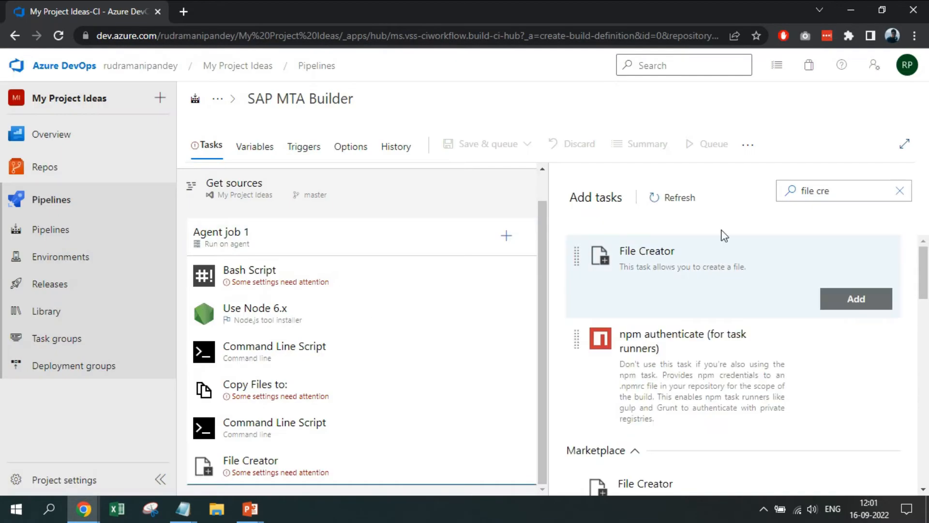
triple_click(843, 188)
text(pub)
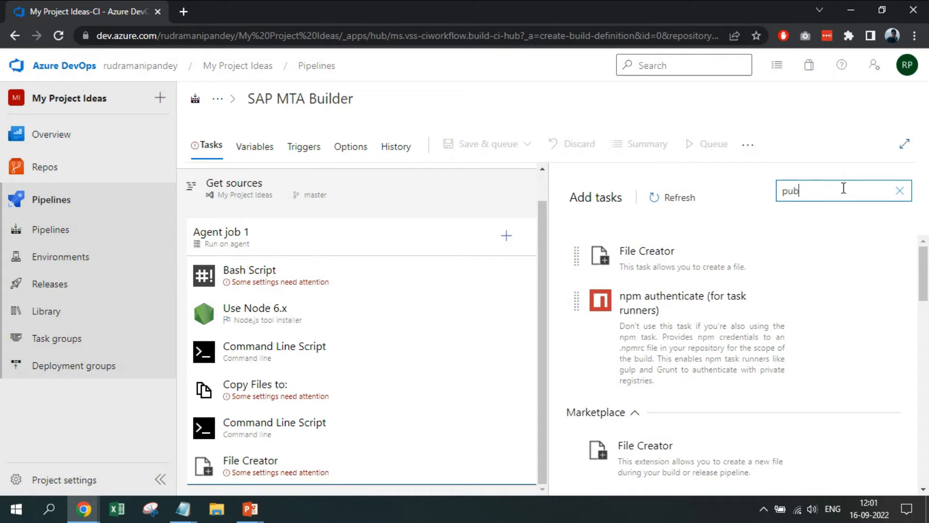
text(li)
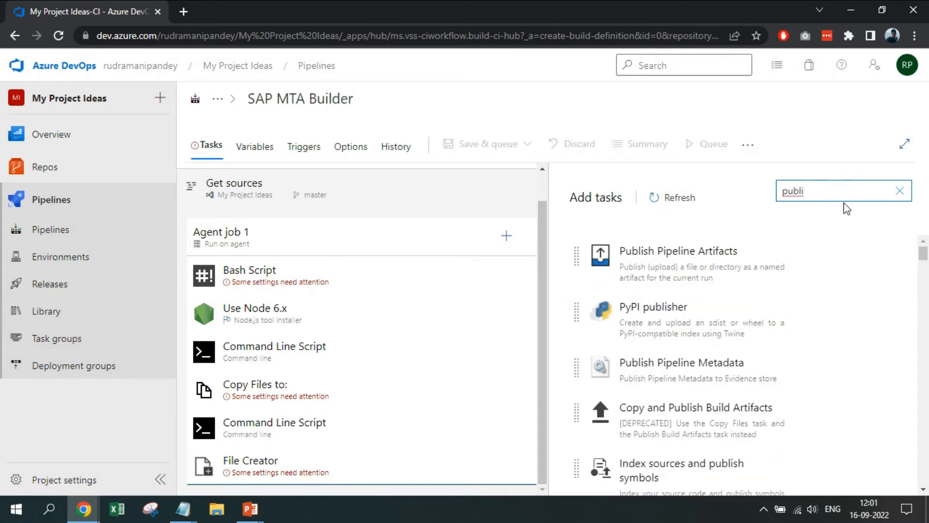
mouse_move(845, 241)
key(alt+Tab)
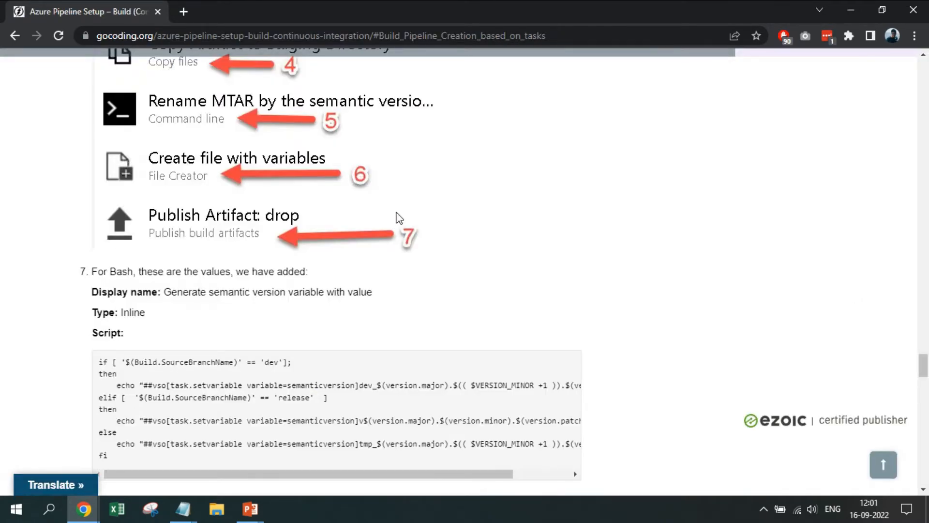
key(alt+Tab)
mouse_move(724, 357)
scroll(722, 349, down, 1)
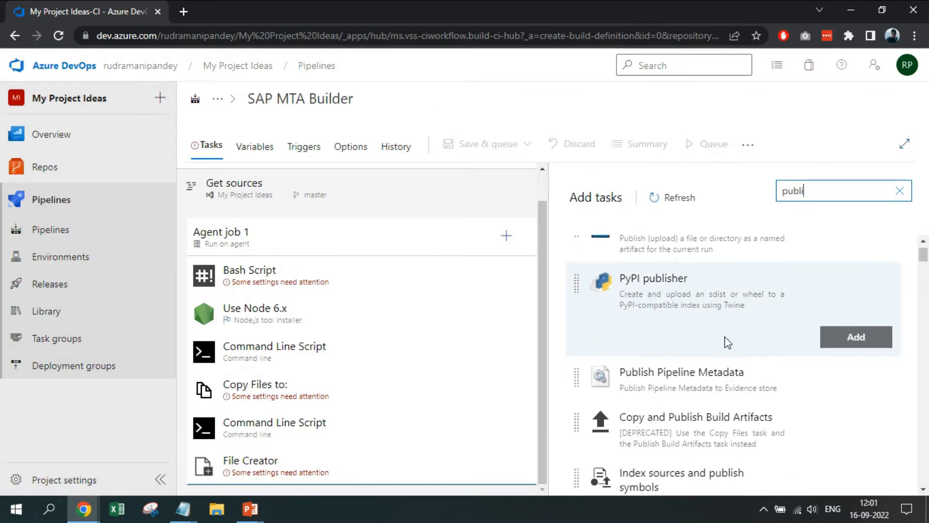
scroll(721, 306, up, 1)
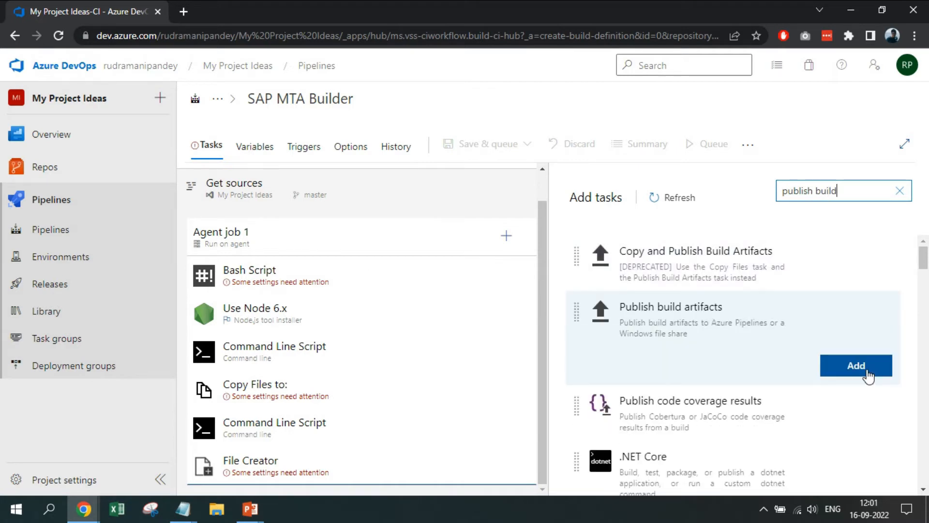
click(861, 369)
- Review the settings of the Bash, Copy files and File Creator tasks, then return to the Bash Script task
scroll(445, 393, up, 2)
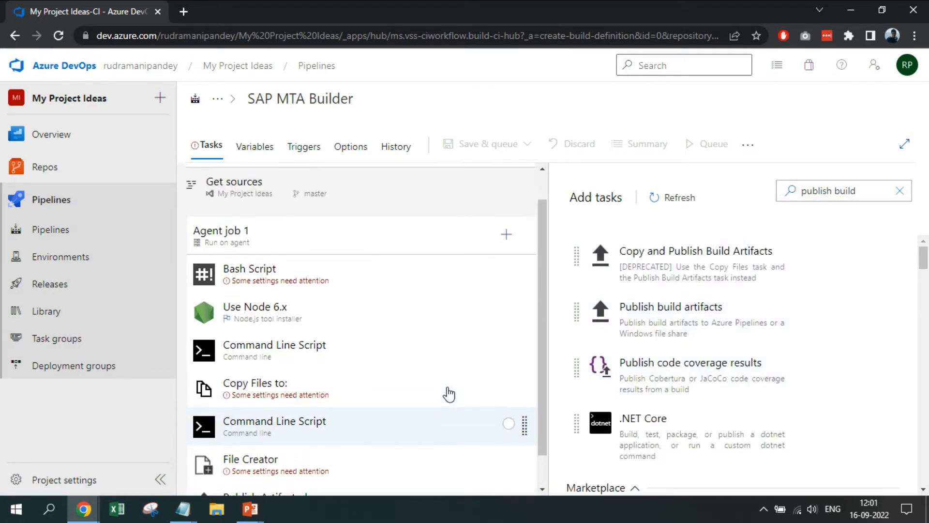
scroll(373, 431, down, 1)
click(365, 237)
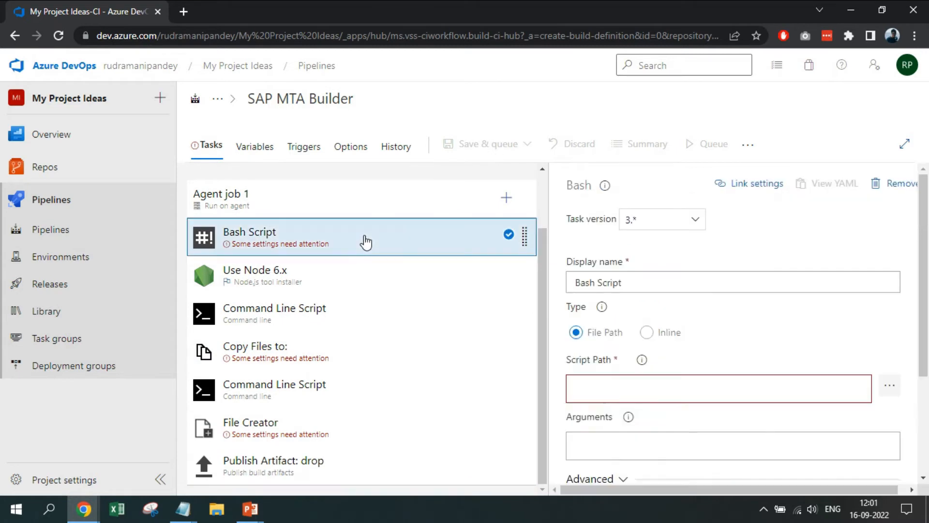
scroll(612, 373, down, 3)
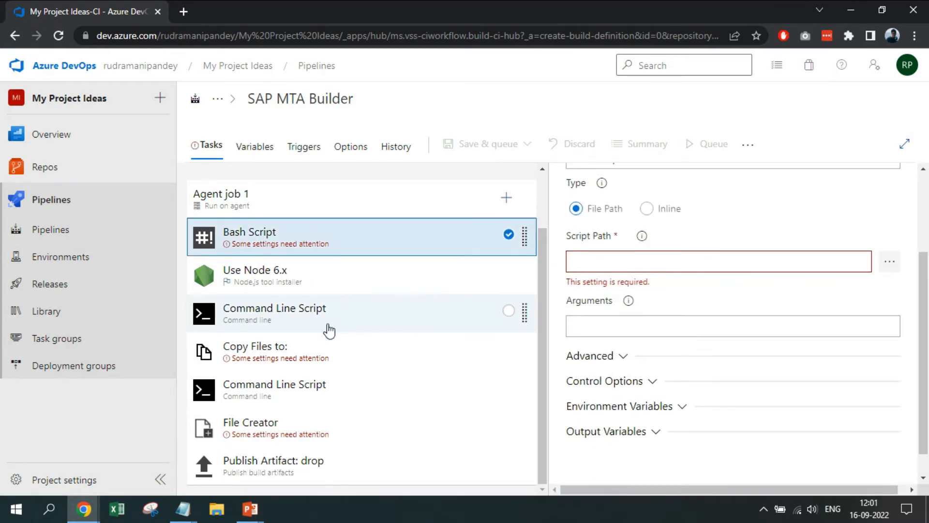
click(326, 356)
click(335, 426)
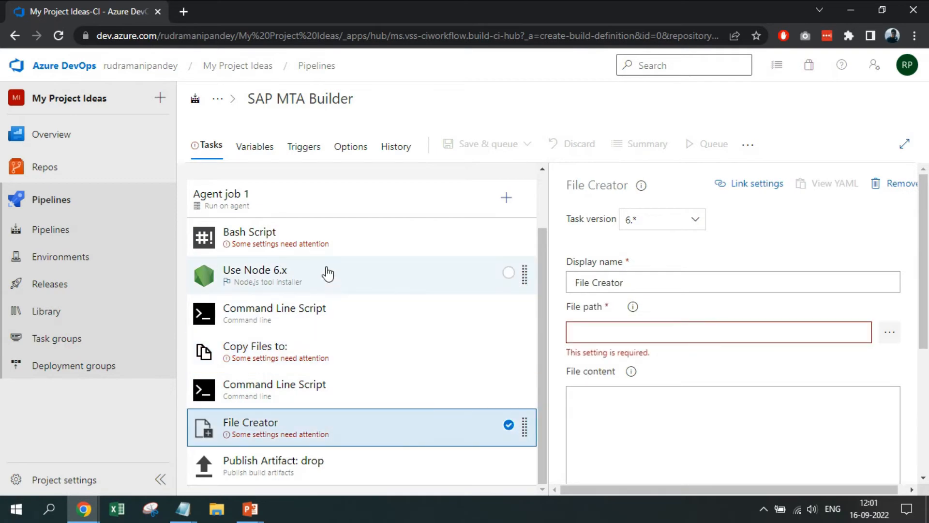
click(317, 240)
- Switch to the article and read the display name, type and script values given for the Bash task
key(alt+Tab)
scroll(215, 190, up, 5)
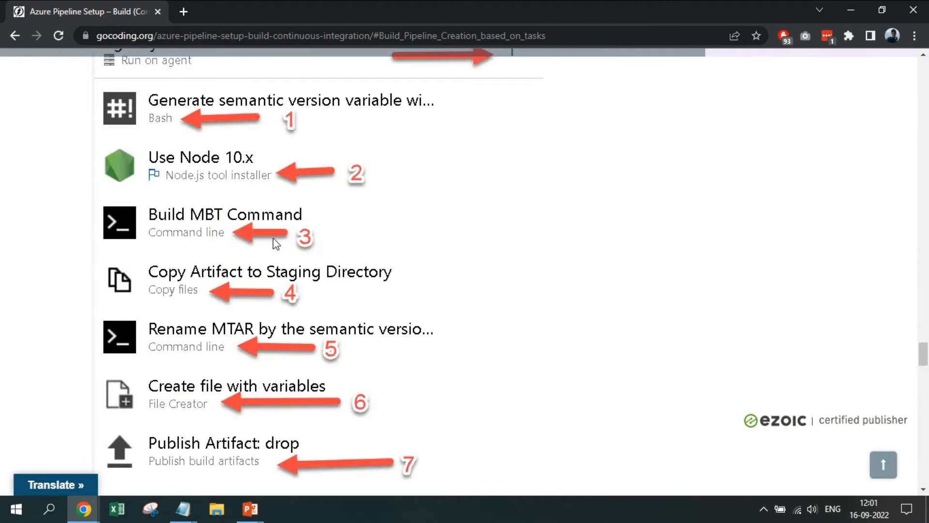
scroll(273, 237, down, 1)
scroll(263, 241, down, 5)
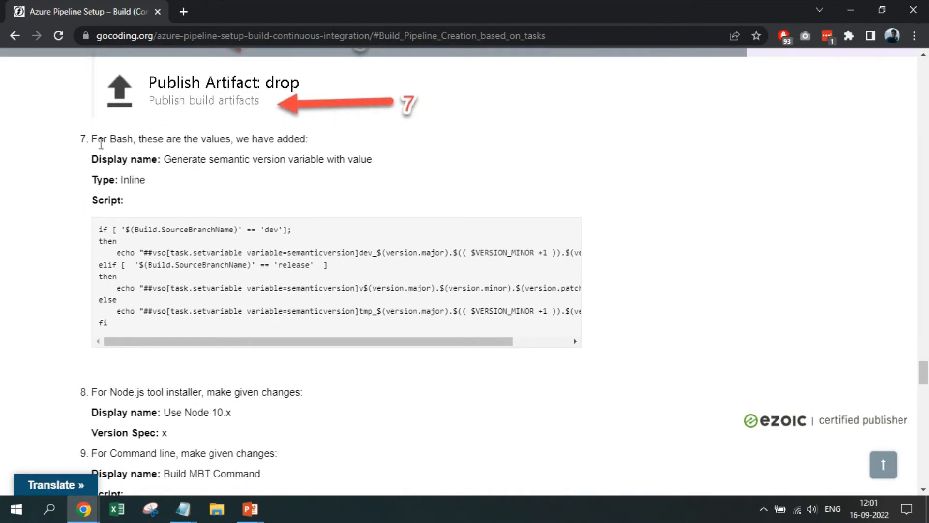
double_click(110, 159)
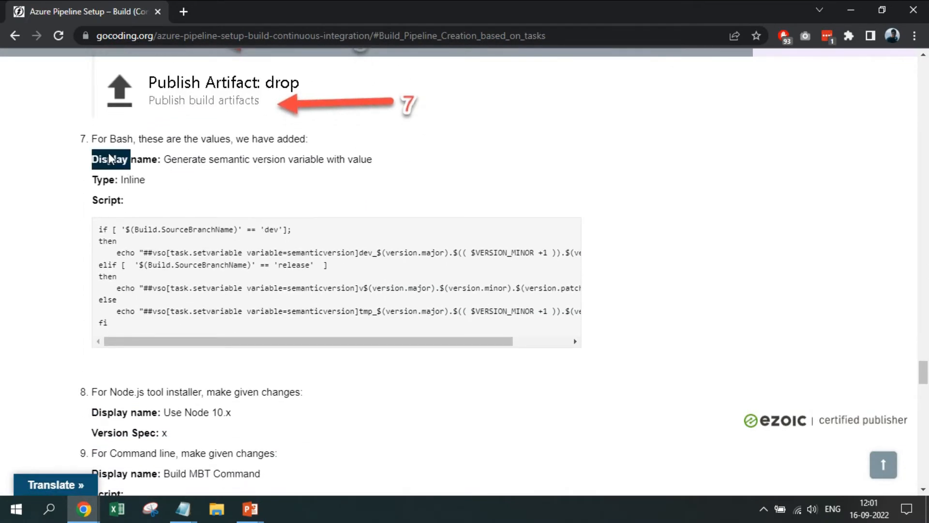
triple_click(157, 154)
double_click(138, 179)
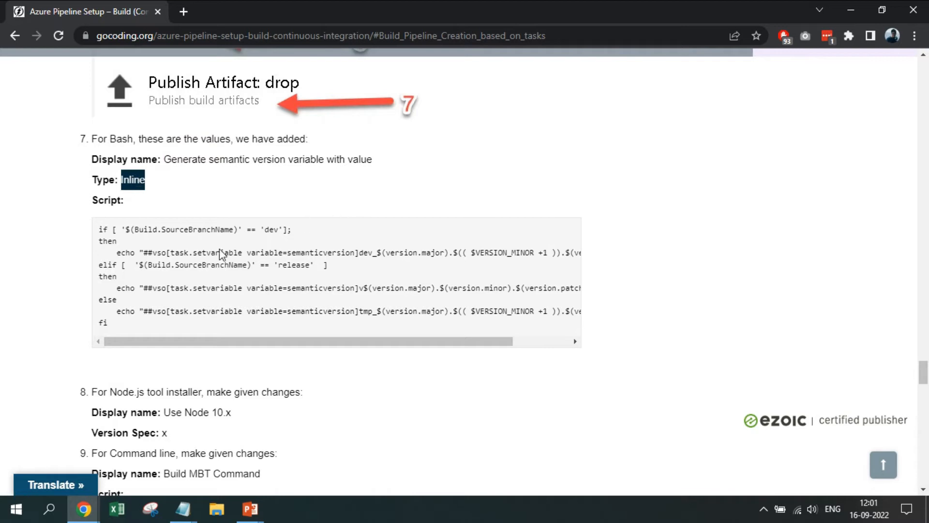
click(147, 240)
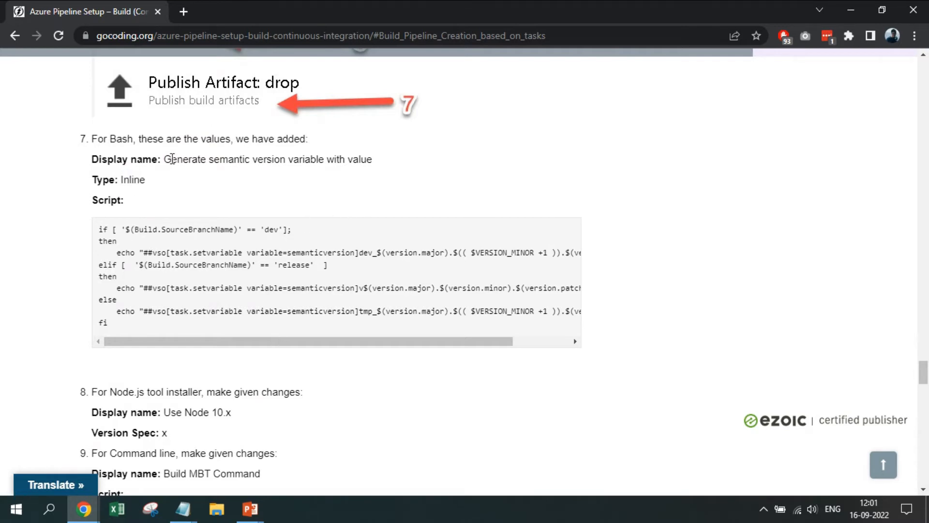
- Set the Bash task's display name to "Generate semantic version variable with value" from the article and its type to Inline
drag(164, 159, 387, 167)
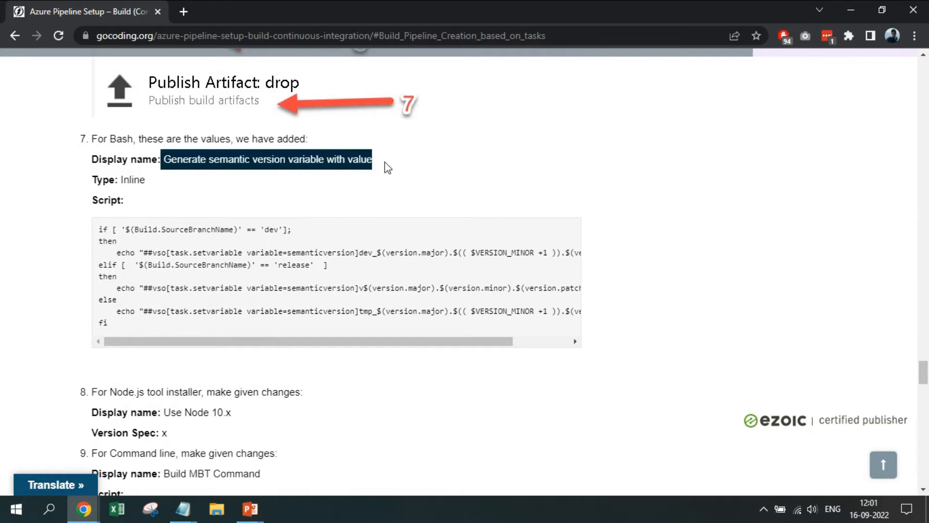
key(alt+Tab)
click(646, 283)
key(ctrl+a)
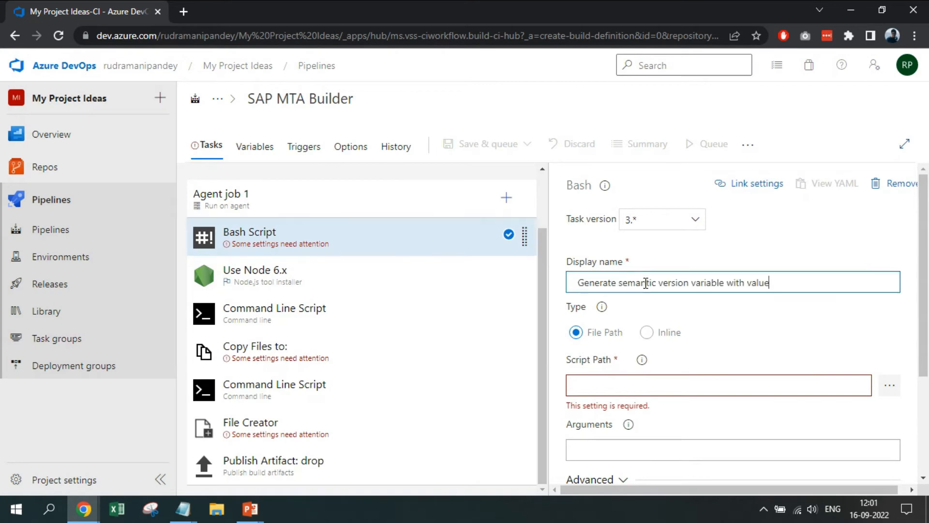
key(ctrl+v)
key(alt+Tab)
key(alt+Tab)
click(644, 333)
- Replace the Bash task's sample script with the article's if/elif/else semantic version script, then return to the article
key(alt+Tab)
drag(99, 228, 135, 325)
key(alt+Tab)
click(599, 412)
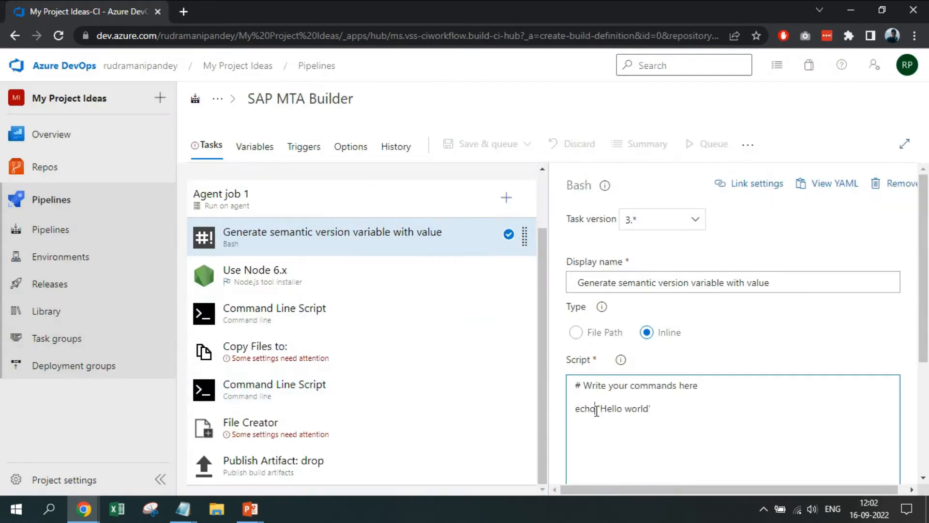
key(ctrl+a)
key(ctrl+v)
key(alt+Tab)
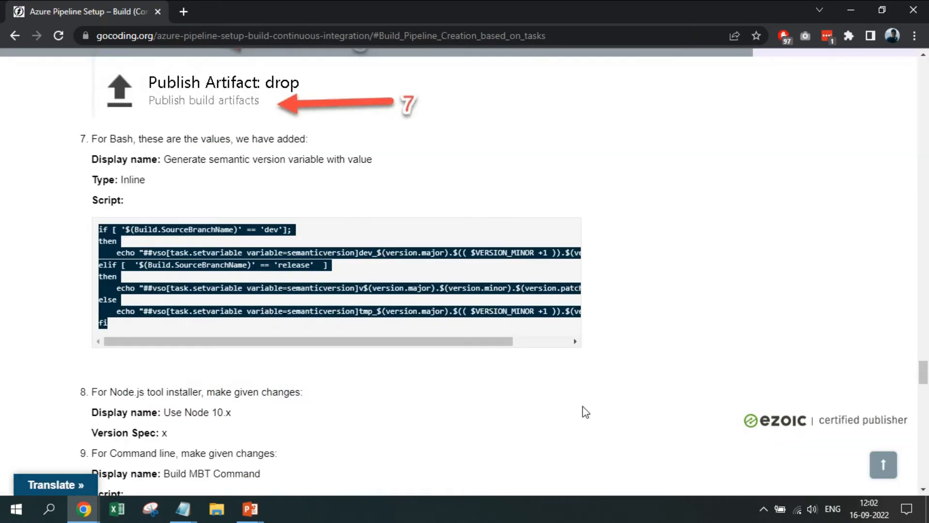
- Examine the branch names and semantic version variables used in the article's Bash script, including the long echo lines
click(334, 325)
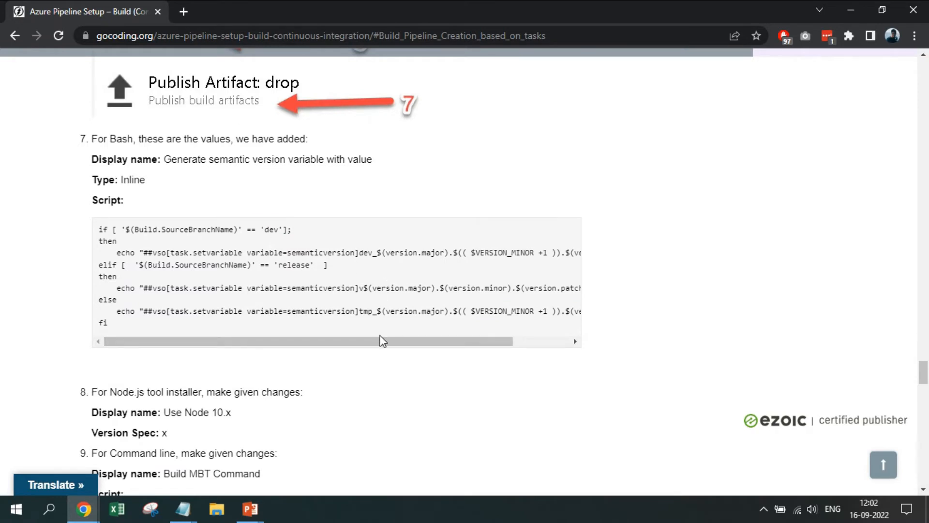
drag(382, 343, 234, 319)
double_click(273, 230)
scroll(434, 275, right, 1)
double_click(295, 264)
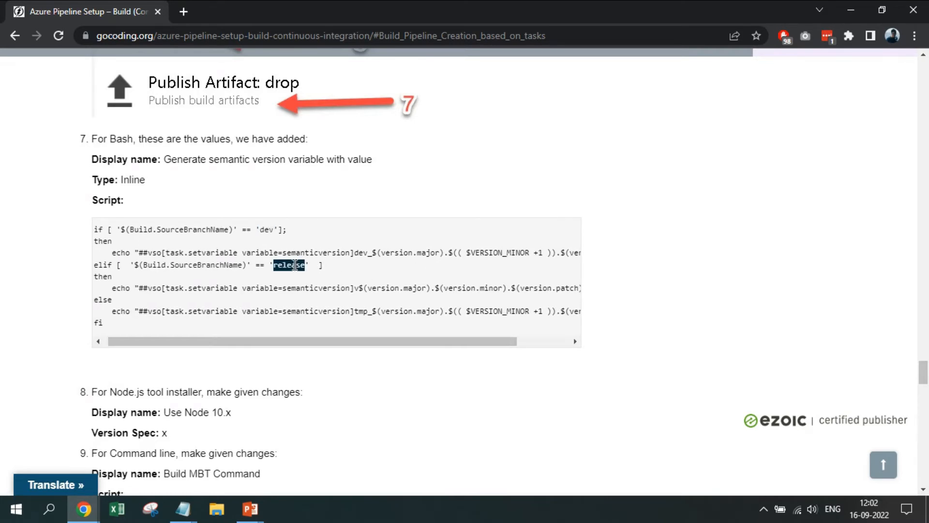
scroll(412, 268, right, 3)
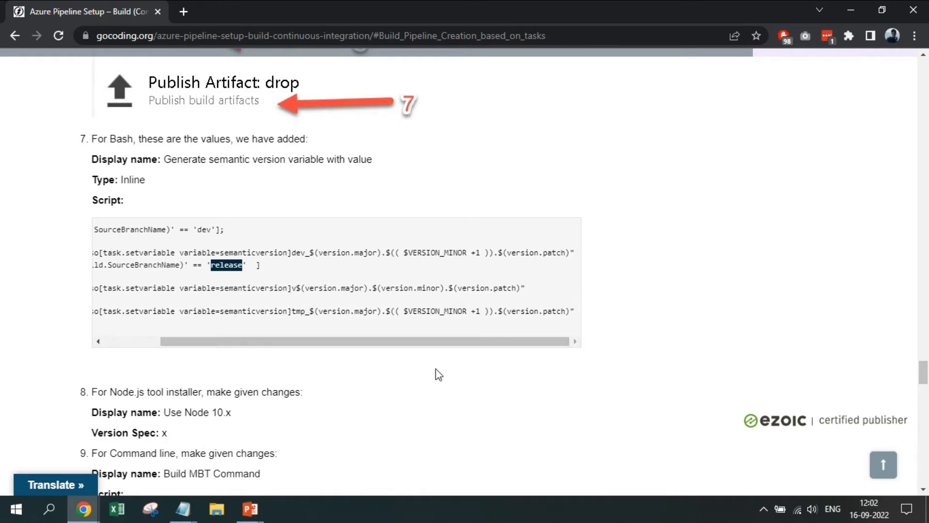
scroll(436, 368, down, 1)
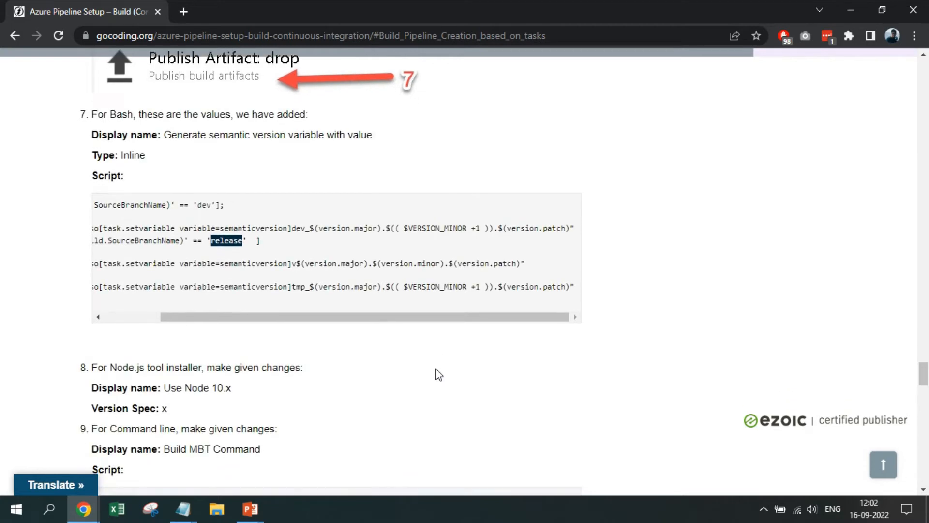
scroll(436, 369, up, 1)
drag(428, 338, 290, 336)
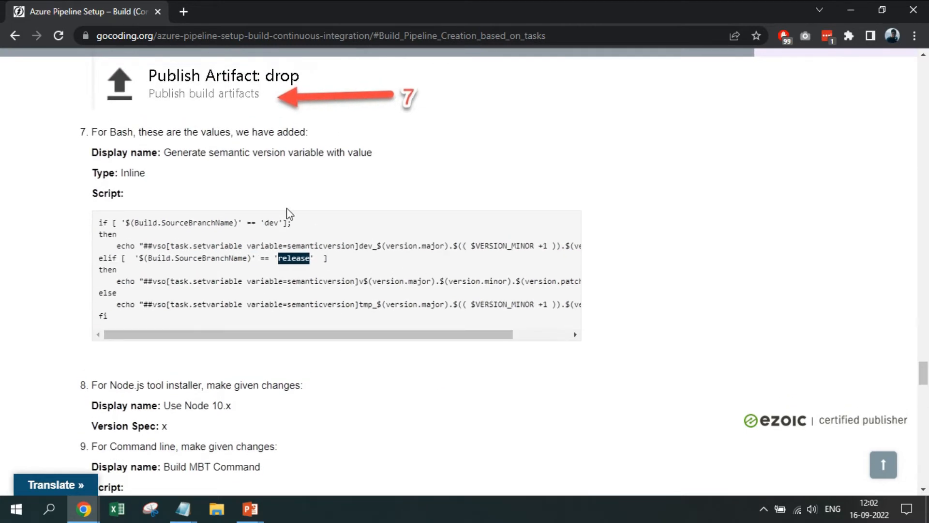
- Switch to the Azure DevOps pipeline and try reducing the Bash task's script to only the else branch's tmp_ echo command
key(alt+Tab)
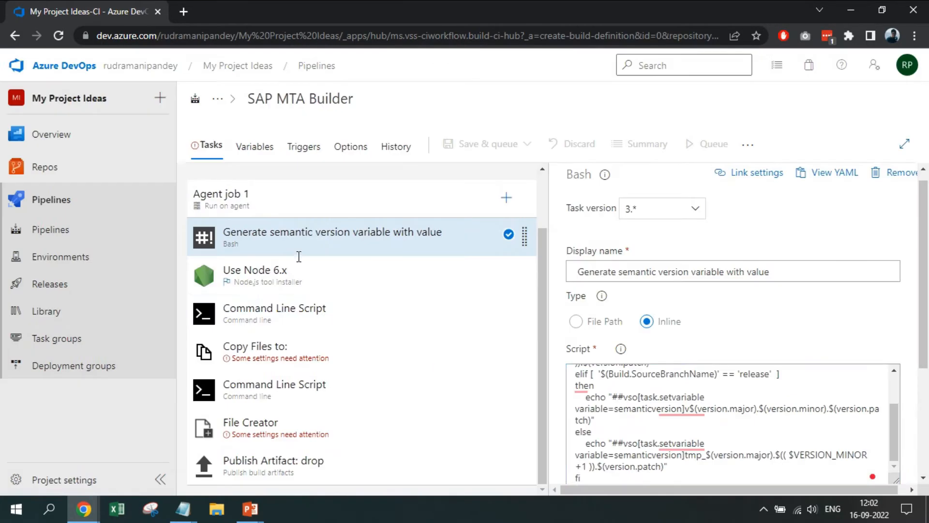
scroll(615, 356, down, 4)
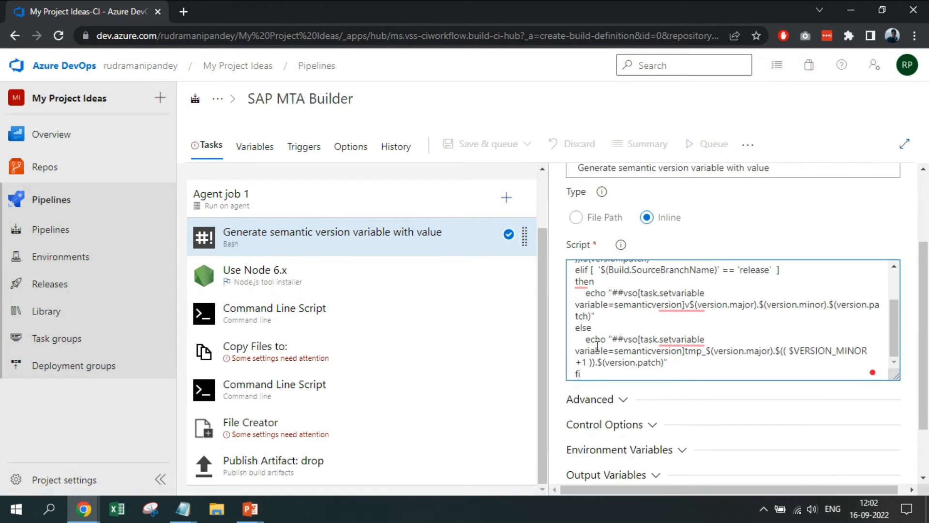
drag(586, 340, 674, 363)
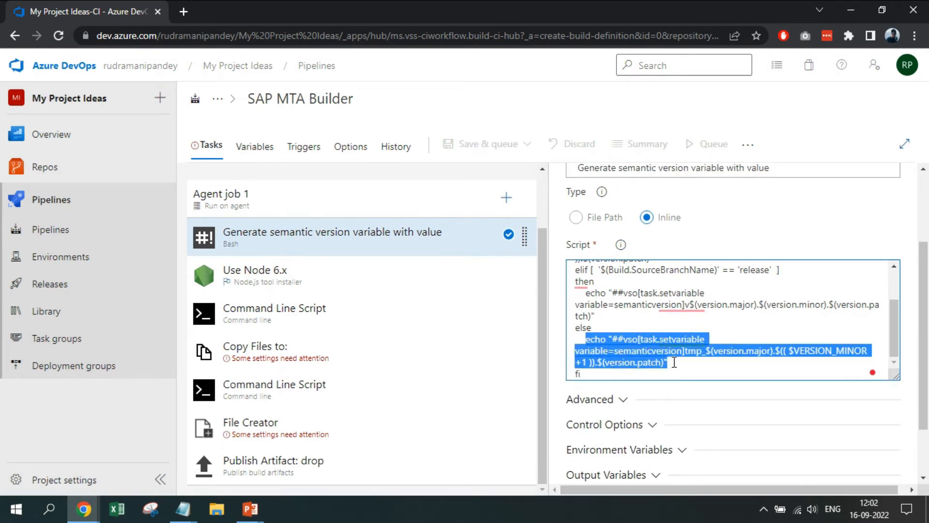
key(ctrl+c)
key(ctrl+a)
key(ctrl+v)
scroll(674, 363, up, 2)
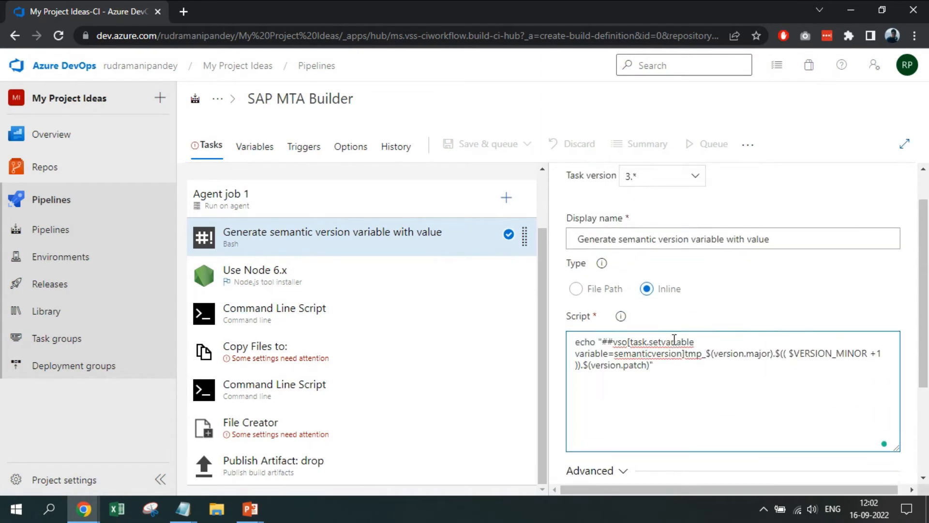
scroll(736, 315, down, 2)
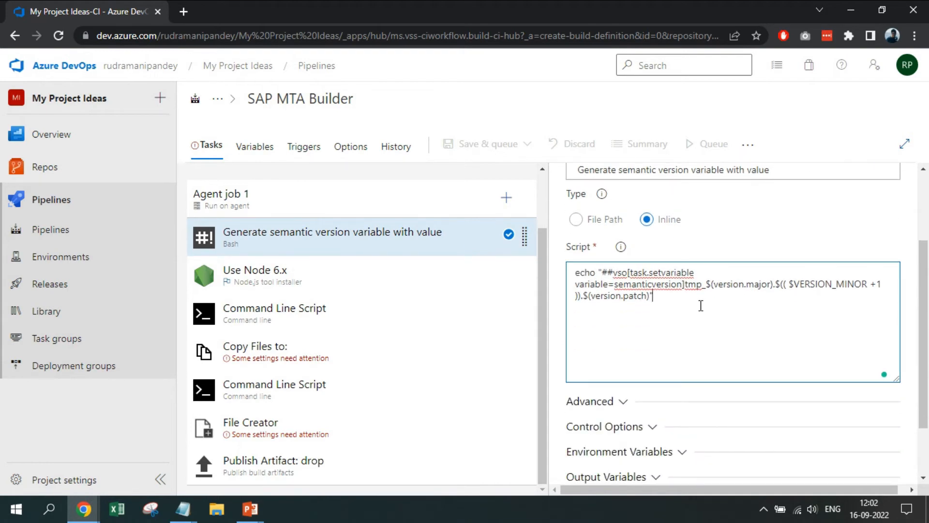
- Undo back to the Bash task's sample script and replace its Hello world line with echo "Version 1.0.0"
key(ctrl+z)
key(ctrl+z)
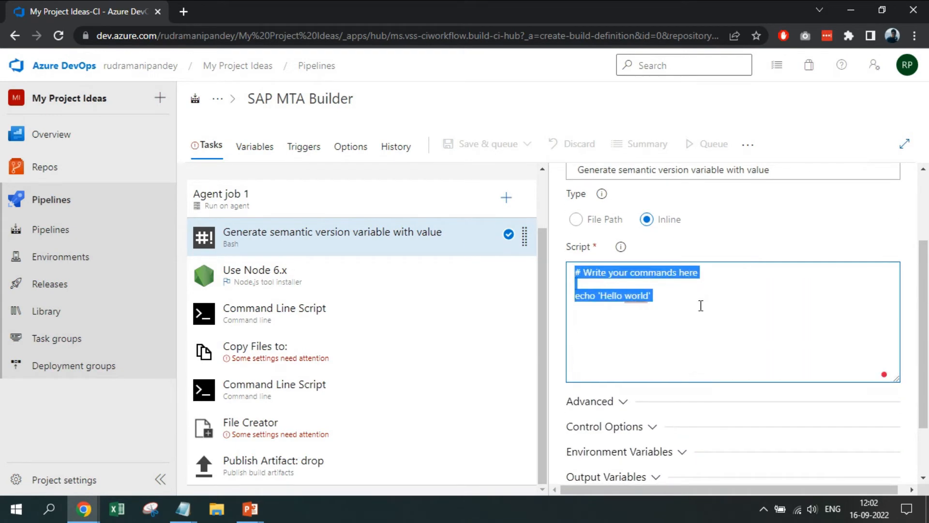
click(701, 305)
drag(685, 297, 569, 296)
key(ctrl+v)
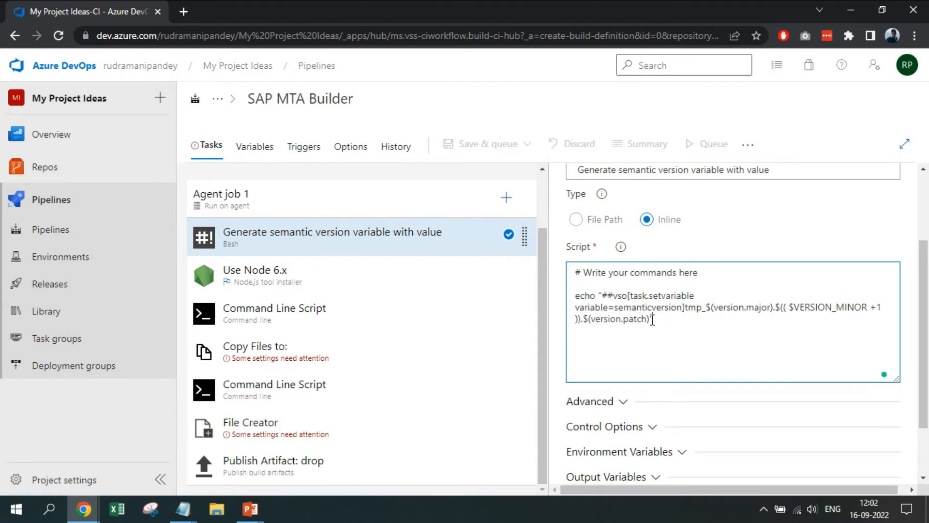
drag(650, 318, 601, 295)
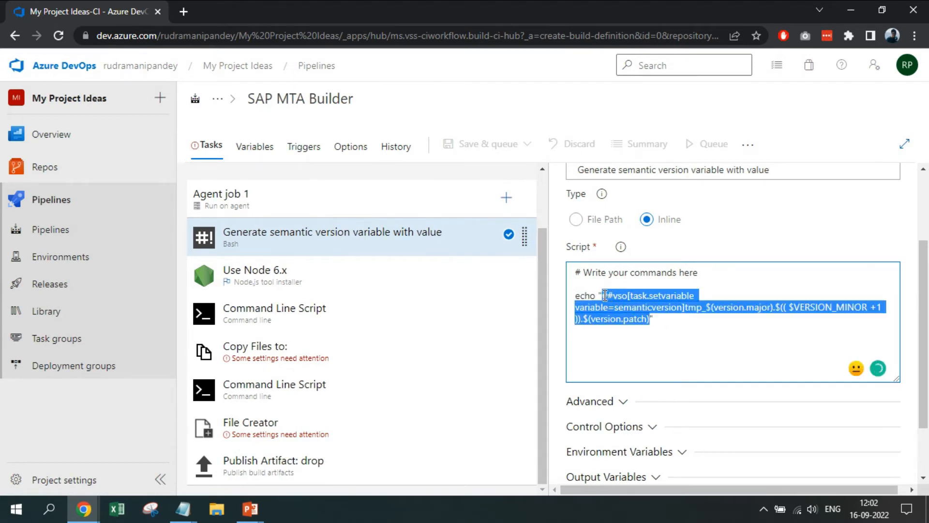
text(echo "Version 1.0.0)
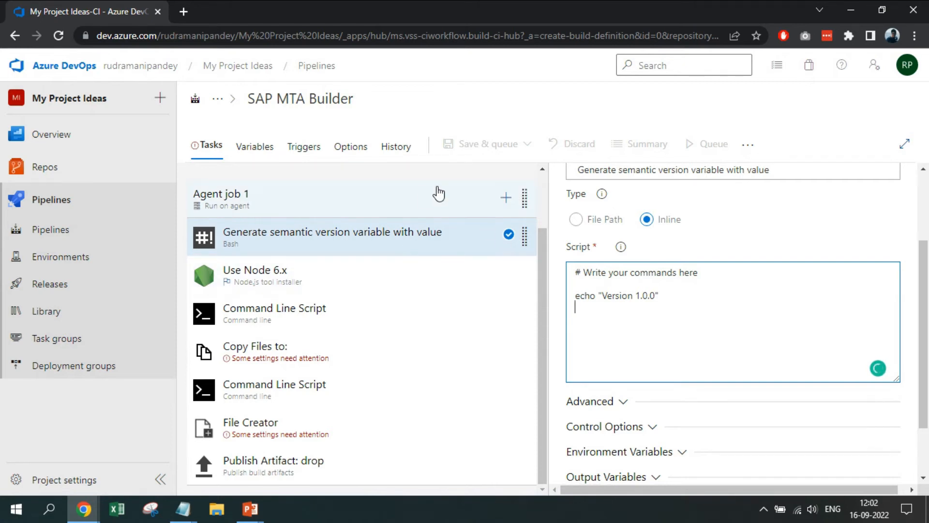
- Set the Node.js tool installer task's display name to "Use Node 10.x"
click(298, 294)
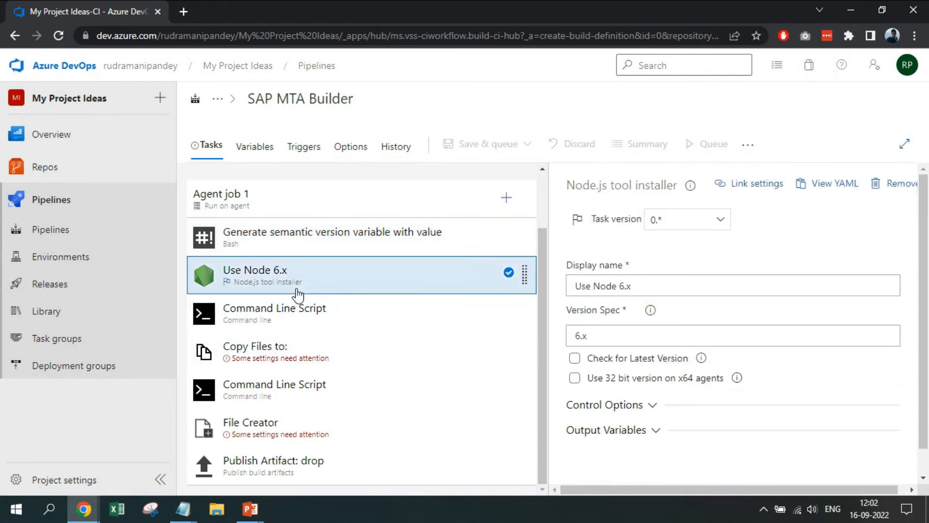
click(624, 286)
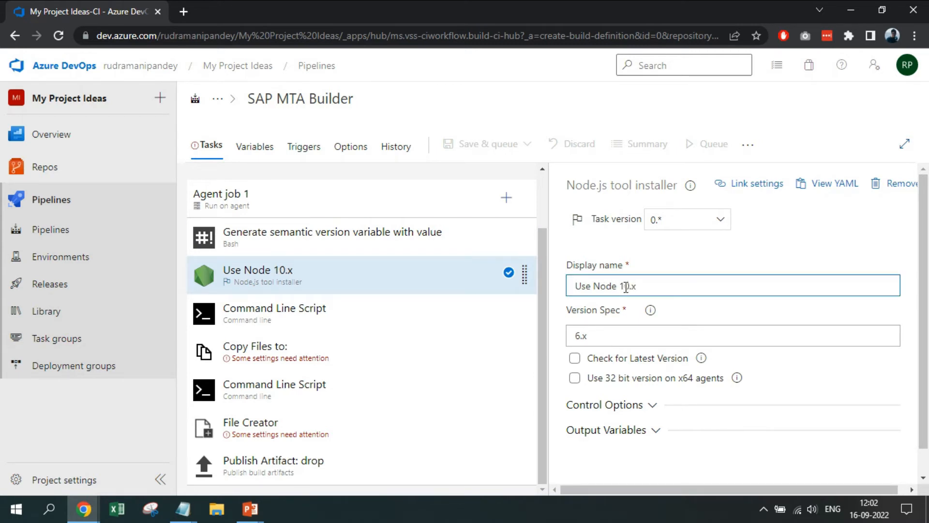
click(327, 333)
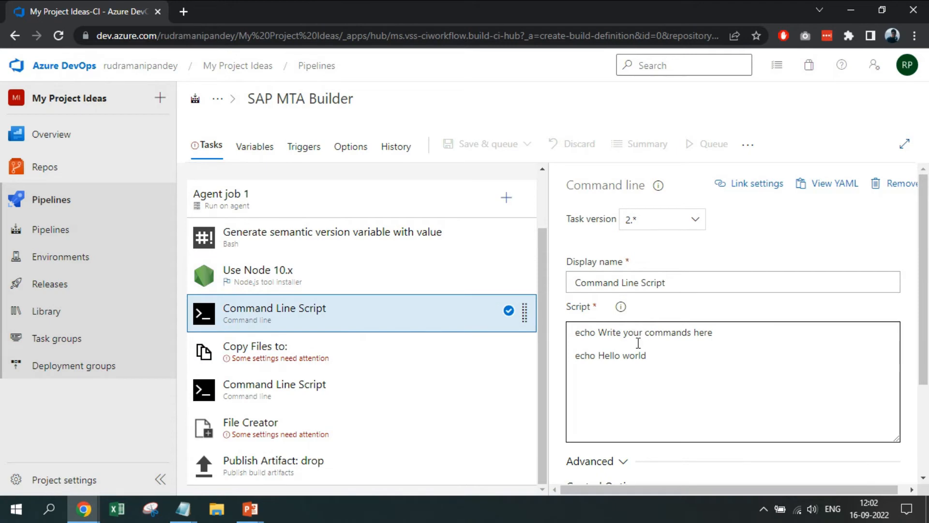
key(alt+Tab)
scroll(406, 315, down, 7)
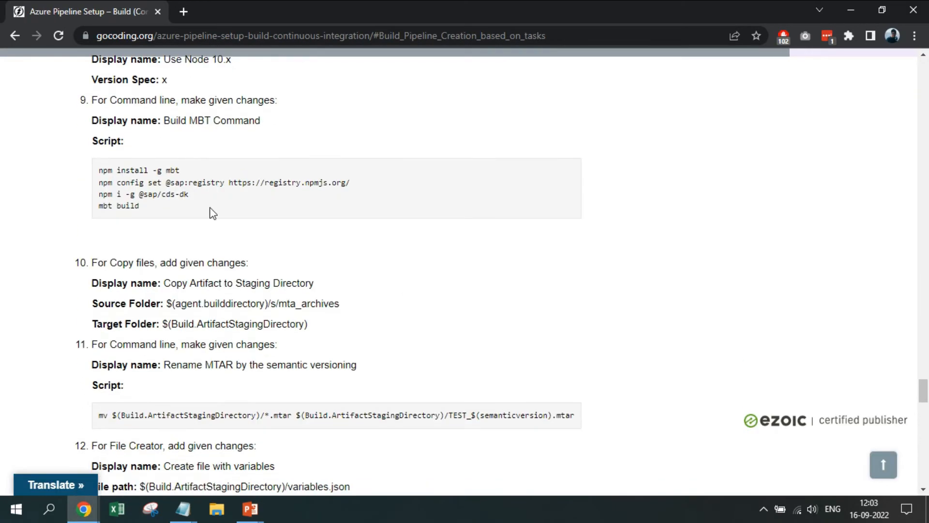
drag(165, 210, 100, 172)
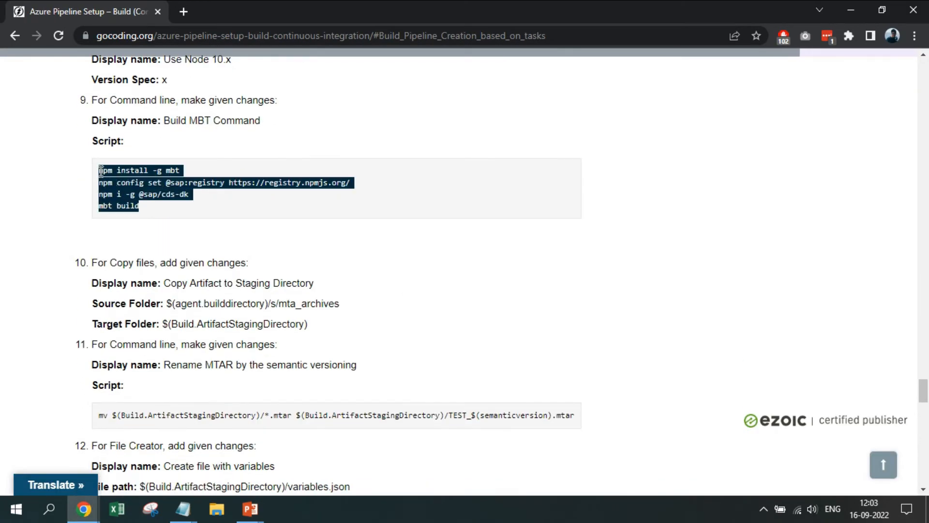
key(alt+Tab)
key(ctrl+a)
key(ctrl+v)
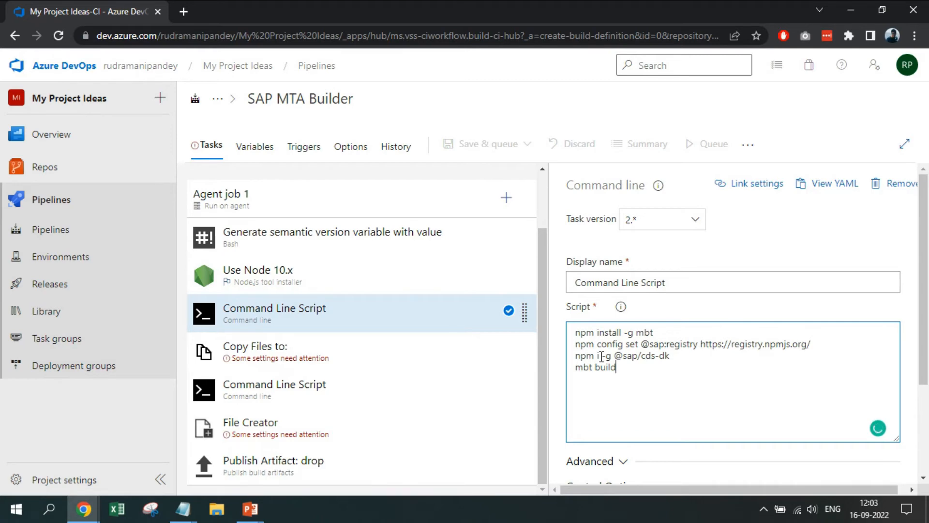
- Set the first Command Line task's display name to "Build MBT Command", copied from the article
key(alt+Tab)
scroll(177, 163, up, 2)
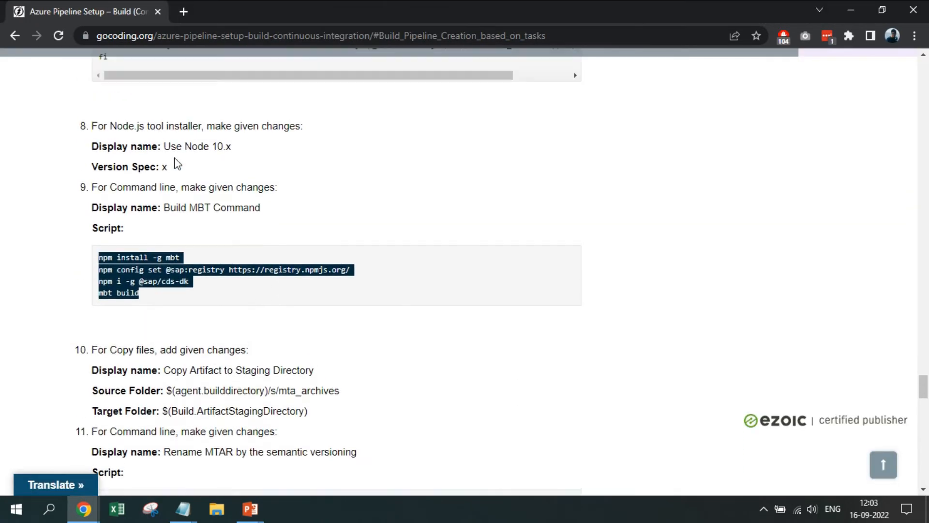
drag(164, 207, 283, 204)
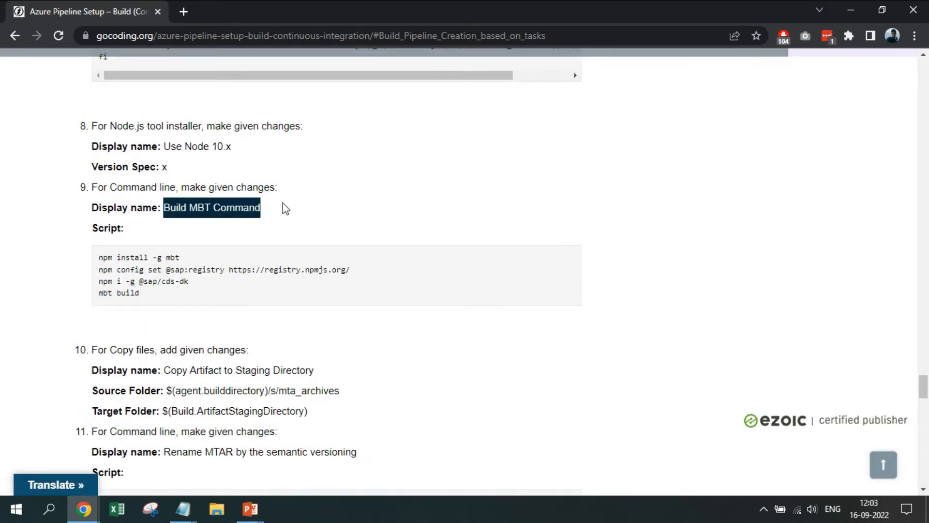
key(ctrl+c)
key(alt+Tab)
click(696, 276)
key(ctrl+a)
key(ctrl+v)
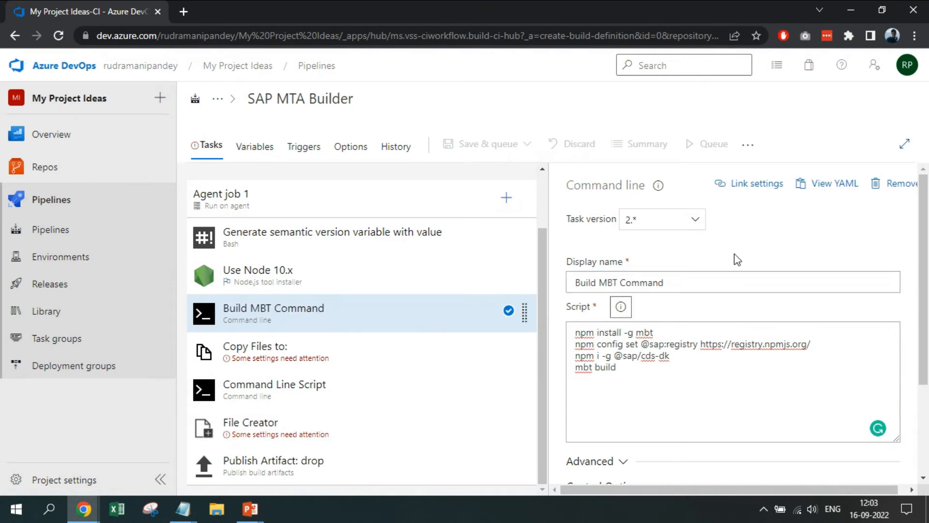
- Set the Copy files task's source folder to the article's $(agent.builddirectory)/s/mta_archives
scroll(686, 276, down, 1)
click(360, 367)
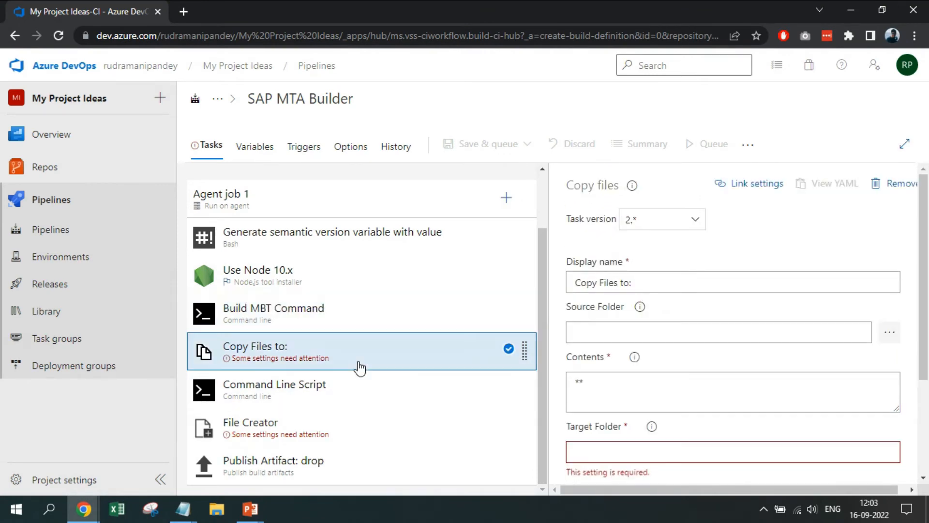
key(alt+Tab)
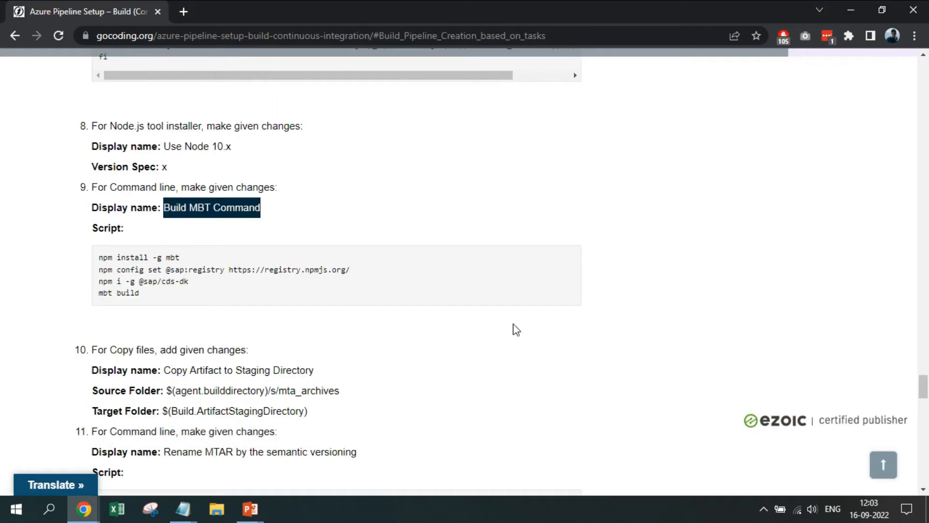
scroll(379, 291, down, 5)
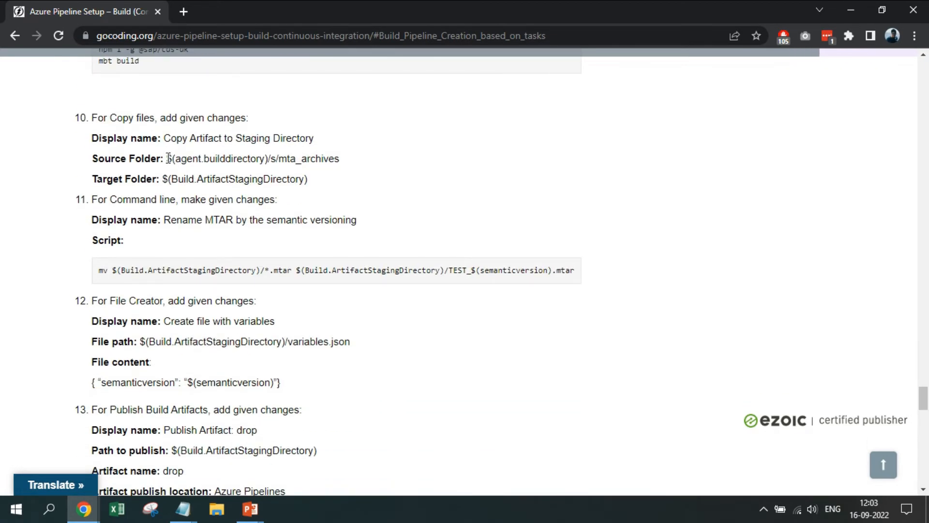
drag(167, 158, 366, 166)
key(ctrl+c)
key(alt+Tab)
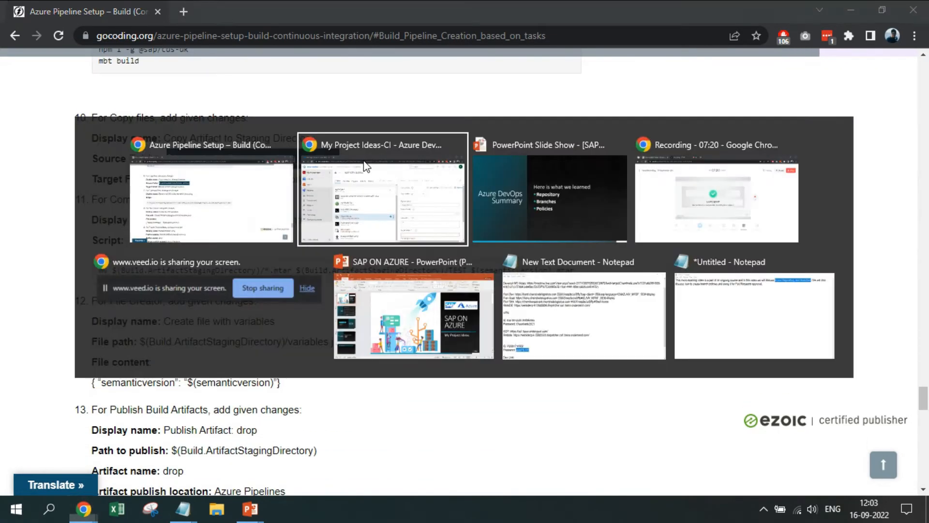
click(718, 336)
key(ctrl+v)
- Set the Copy files task's target folder to the article's $(Build.ArtifactStagingDirectory)
key(alt+Tab)
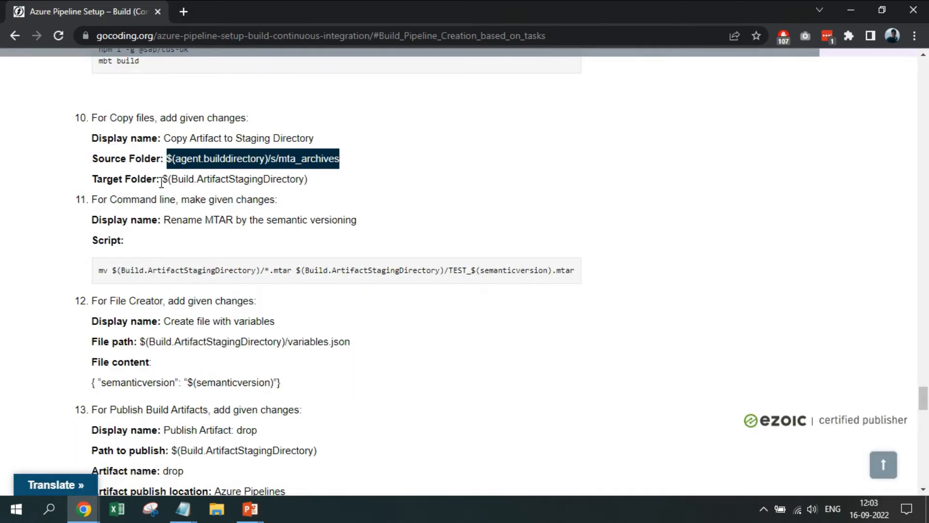
drag(165, 181, 311, 192)
key(ctrl+c)
key(alt+Tab)
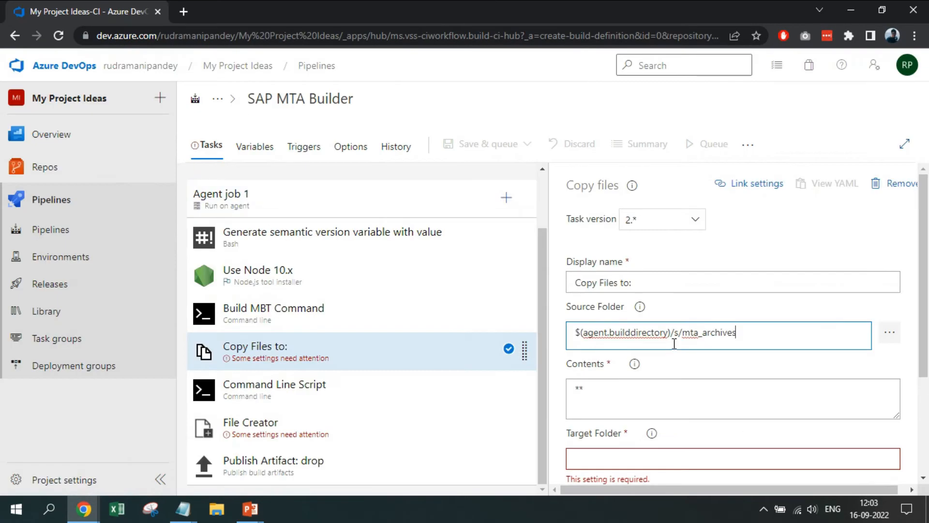
scroll(674, 342, down, 1)
click(680, 402)
key(ctrl+v)
scroll(680, 401, down, 1)
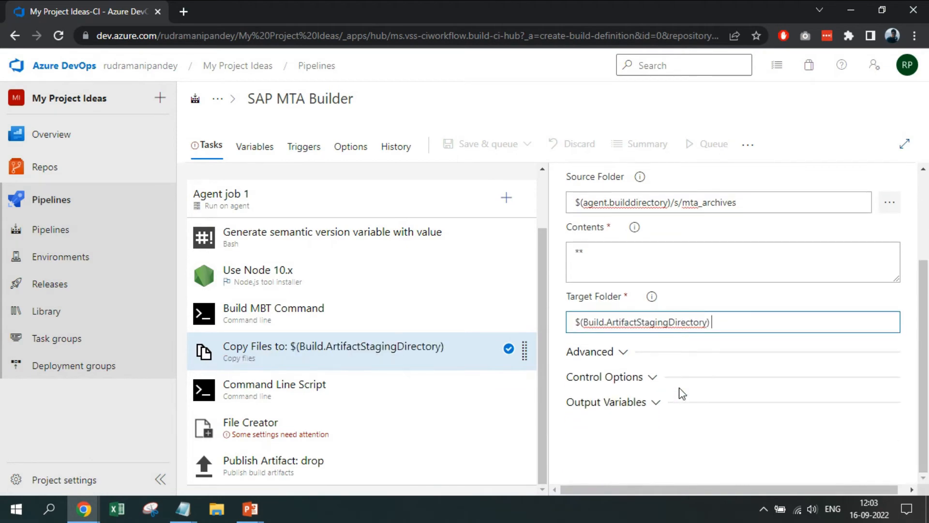
- Set the second Command Line task's display name to "Rename MTAR by the semantic versioning" from the article
key(alt+Tab)
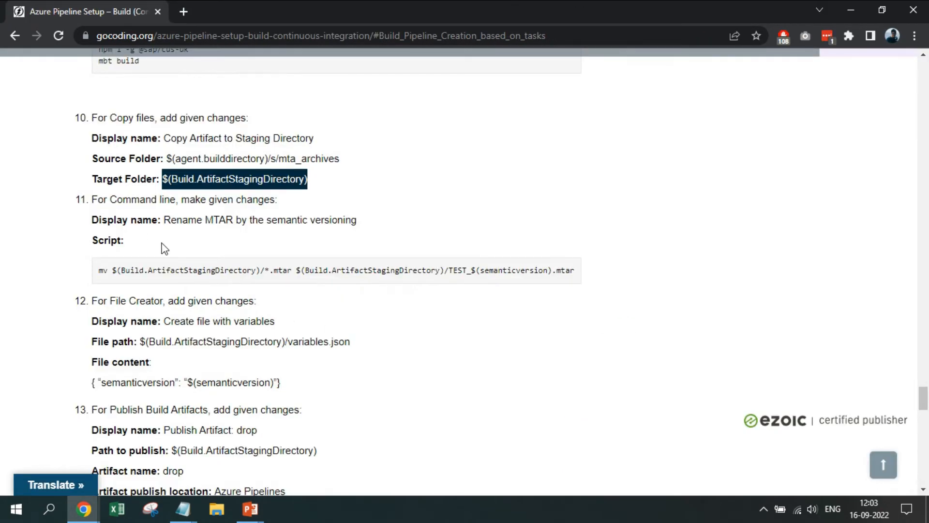
scroll(160, 237, down, 1)
key(alt+Tab)
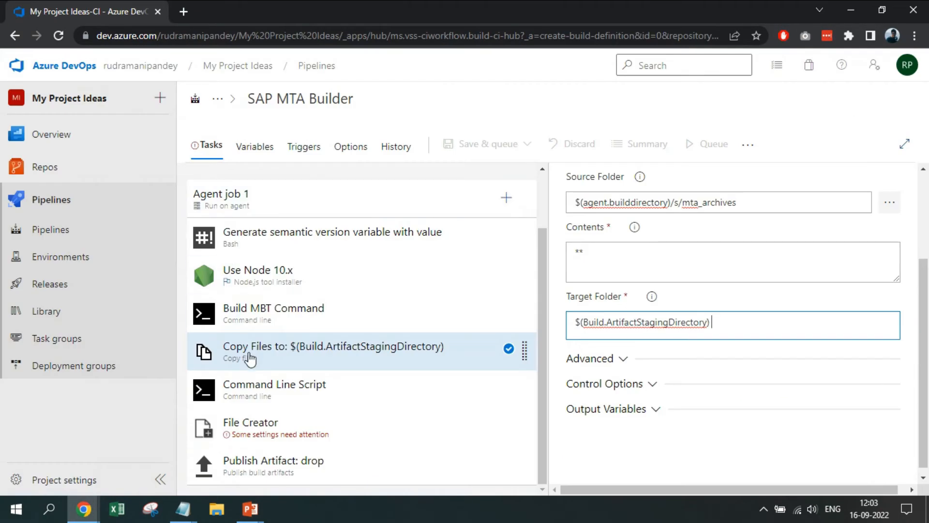
click(278, 402)
key(alt+Tab)
drag(164, 194, 402, 195)
key(alt+Tab)
click(647, 282)
key(ctrl+a)
key(ctrl+v)
- Replace the second Command Line task's script with the article's mv $(Build.ArtifactStagingDirectory)/*.mtar $(Build.ArtifactStagingDirectory)/TEST_$(semanticversion).mtar
key(alt+Tab)
triple_click(277, 246)
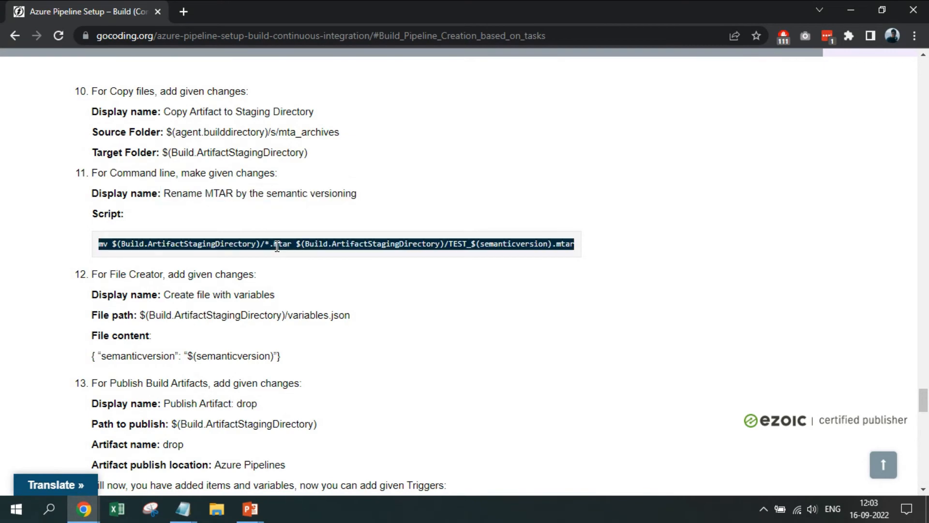
key(alt+Tab)
click(617, 355)
key(ctrl+a)
key(ctrl+v)
- Set the File Creator task's display name to the article's "Create file with variables"
key(alt+Tab)
scroll(416, 305, down, 2)
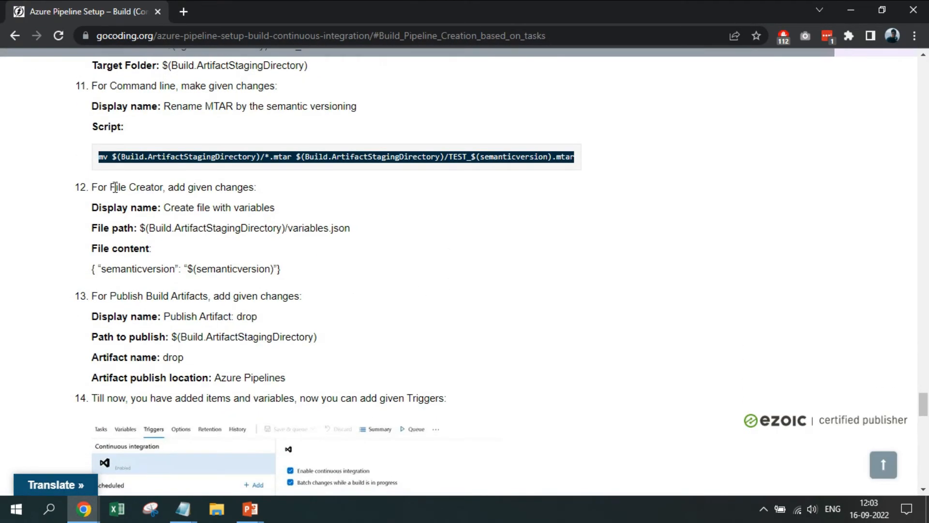
drag(165, 205, 276, 206)
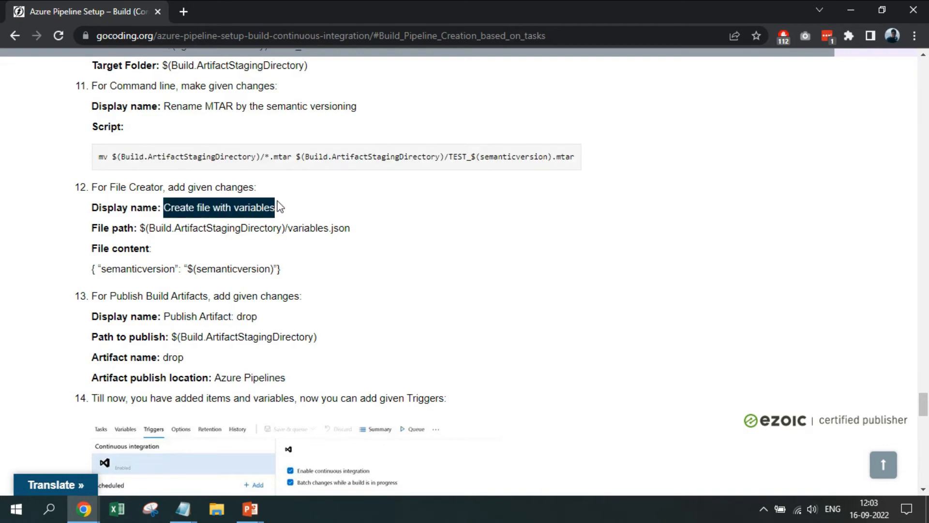
key(alt+Tab)
click(275, 438)
click(668, 287)
key(ctrl+a)
key(ctrl+v)
- Set the File Creator task's file path to the article's $(Build.ArtifactStagingDirectory)/variables.json
key(alt+Tab)
drag(141, 227, 355, 231)
key(alt+Tab)
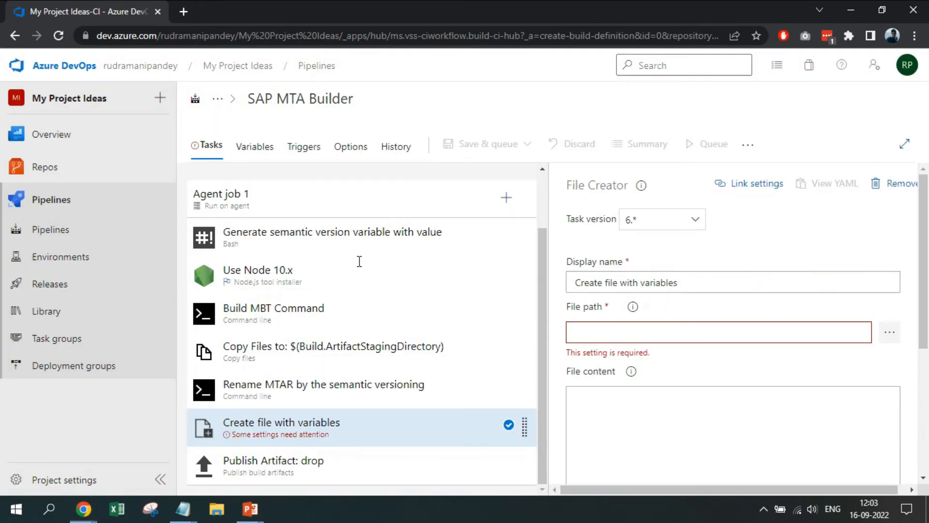
click(697, 331)
key(ctrl+v)
- Fill the File Creator task's file content with the article's { “semanticversion”: “$(semanticversion)”}
key(alt+Tab)
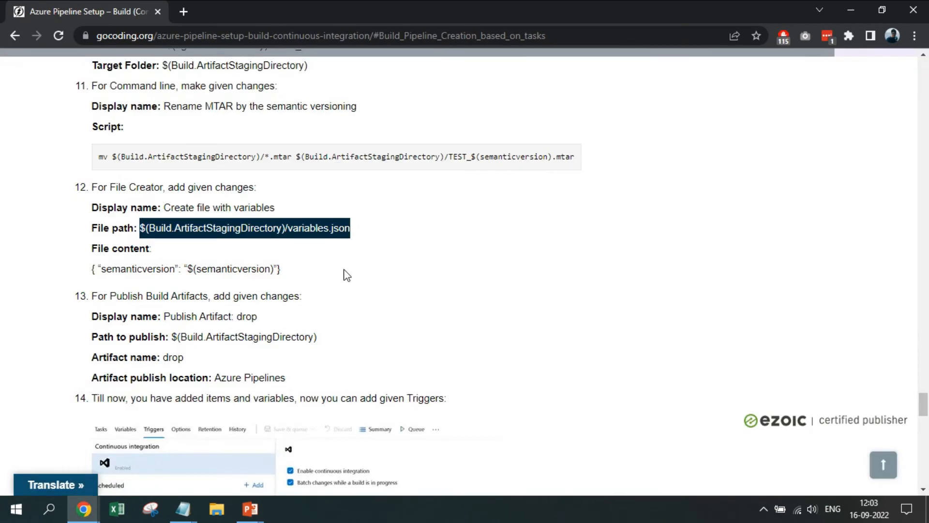
triple_click(141, 273)
key(alt+Tab)
click(612, 395)
key(ctrl+v)
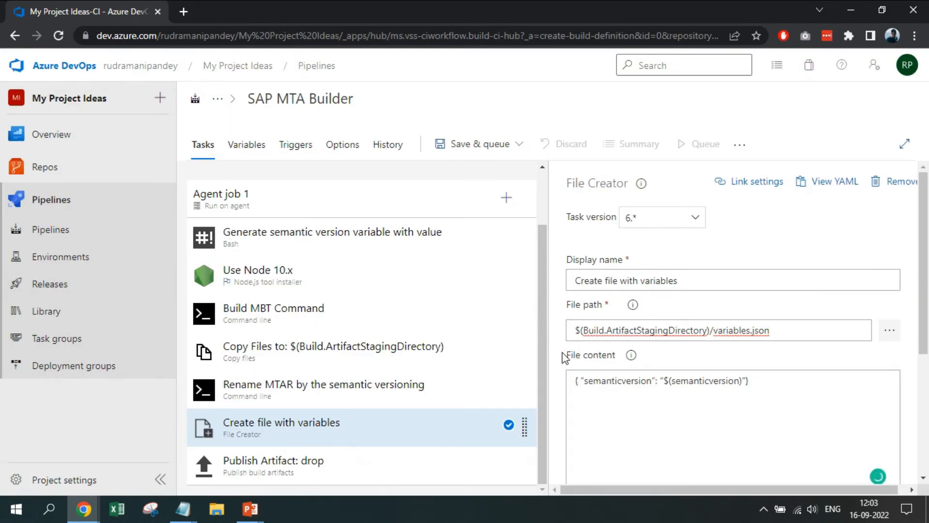
scroll(565, 349, down, 2)
- Compare the Publish Build Artifacts task's settings with the values the article lists for it
key(alt+Tab)
scroll(160, 241, down, 2)
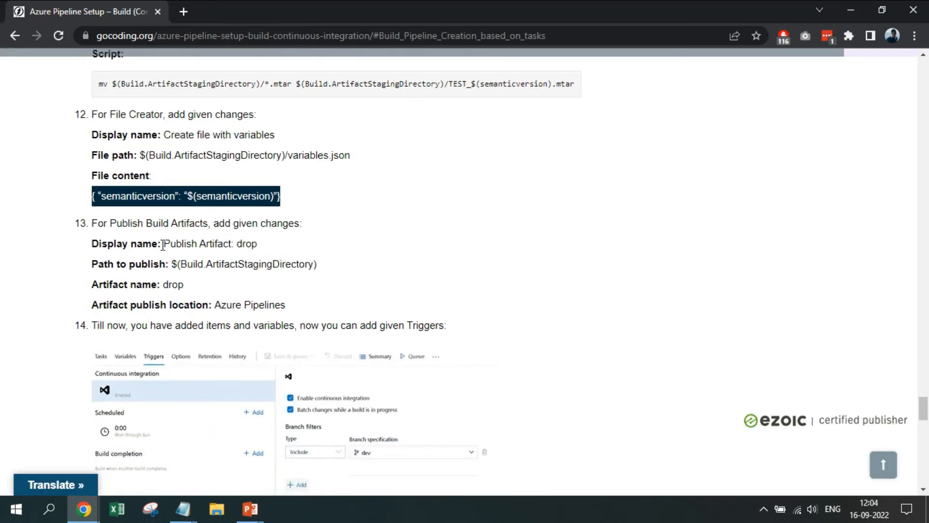
drag(165, 245, 258, 247)
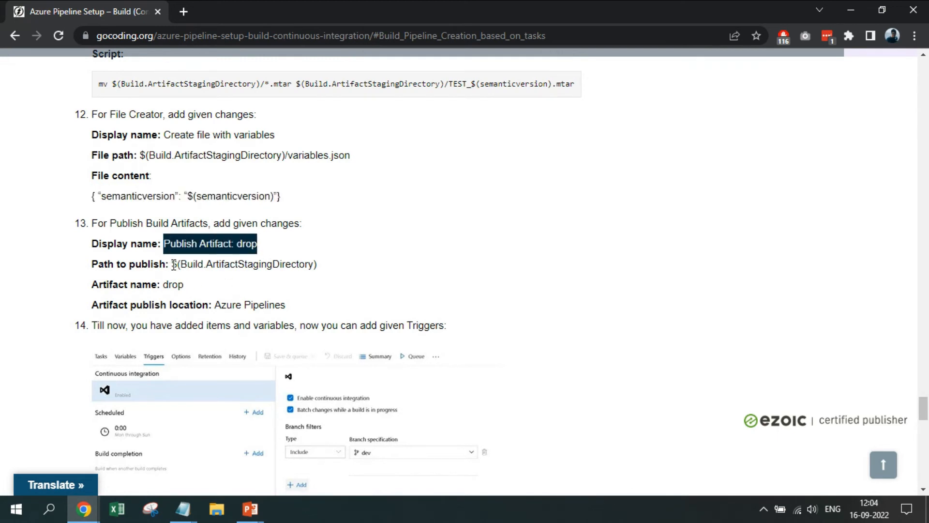
key(alt+Tab)
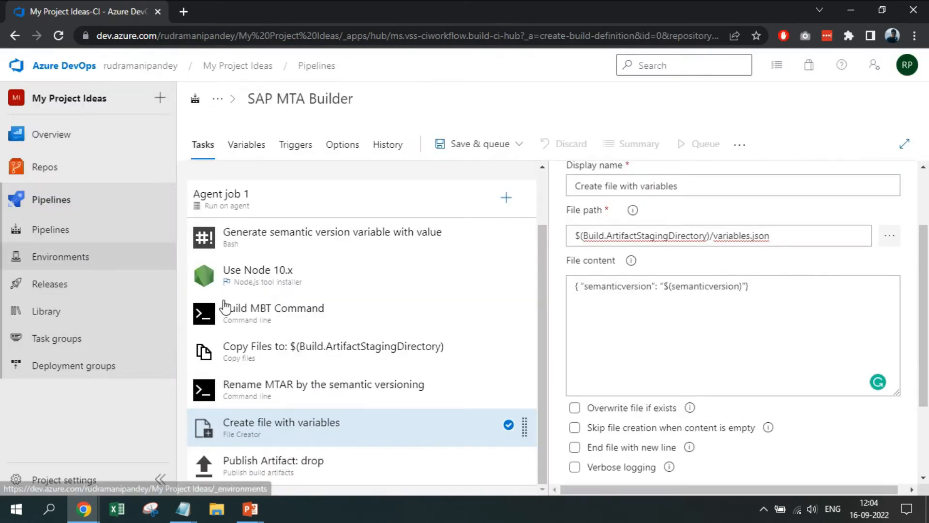
click(325, 460)
scroll(610, 443, down, 2)
key(alt+Tab)
key(alt+Tab)
key(alt+Tab)
scroll(271, 354, down, 2)
key(alt+Tab)
scroll(440, 214, up, 2)
scroll(440, 214, down, 2)
- Add the article's pipeline variable major with the value 1
click(246, 145)
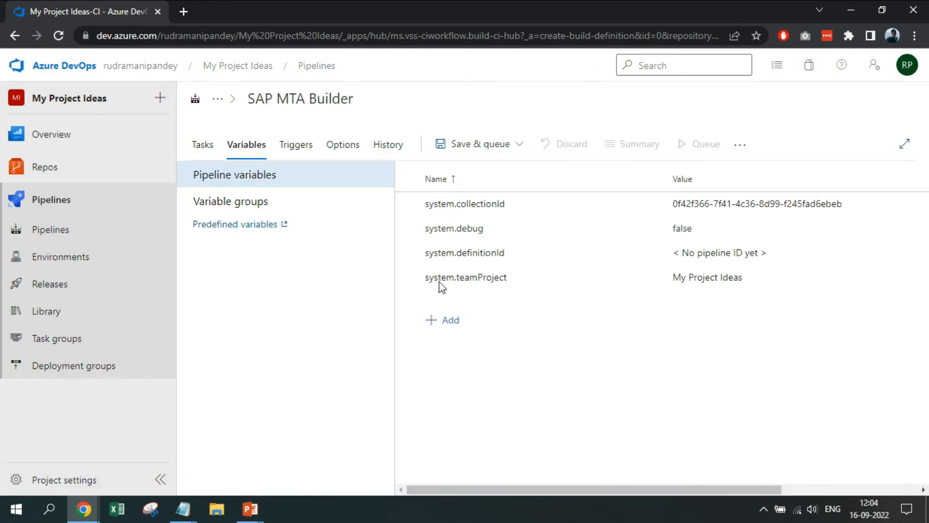
key(alt+Tab)
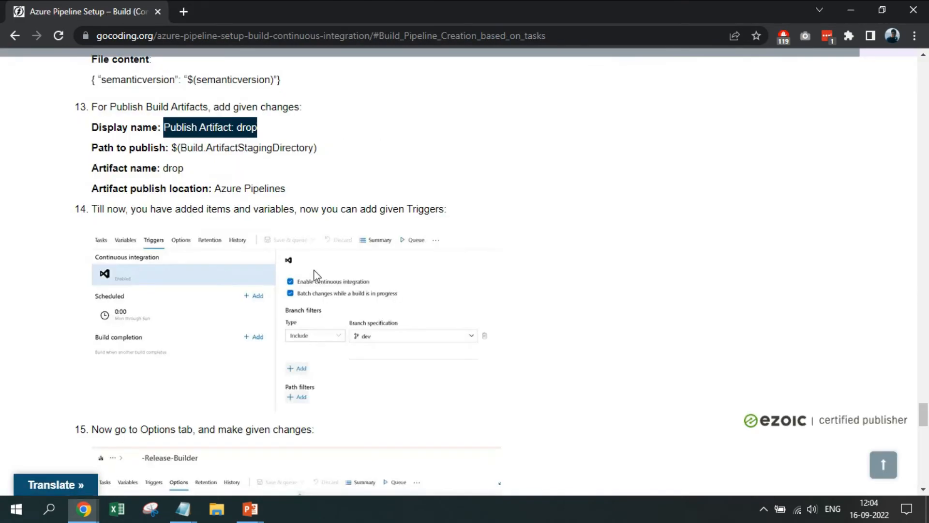
scroll(109, 283, down, 2)
scroll(109, 283, up, 3)
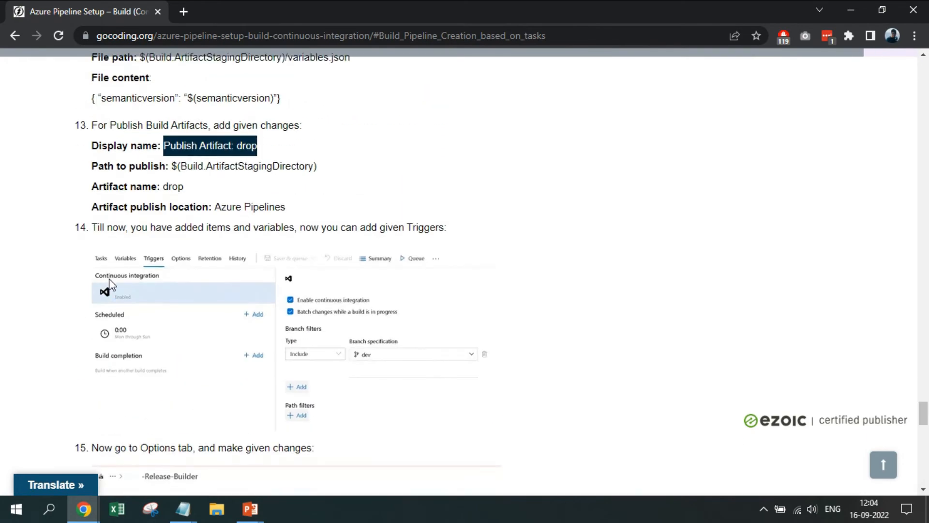
scroll(110, 285, up, 15)
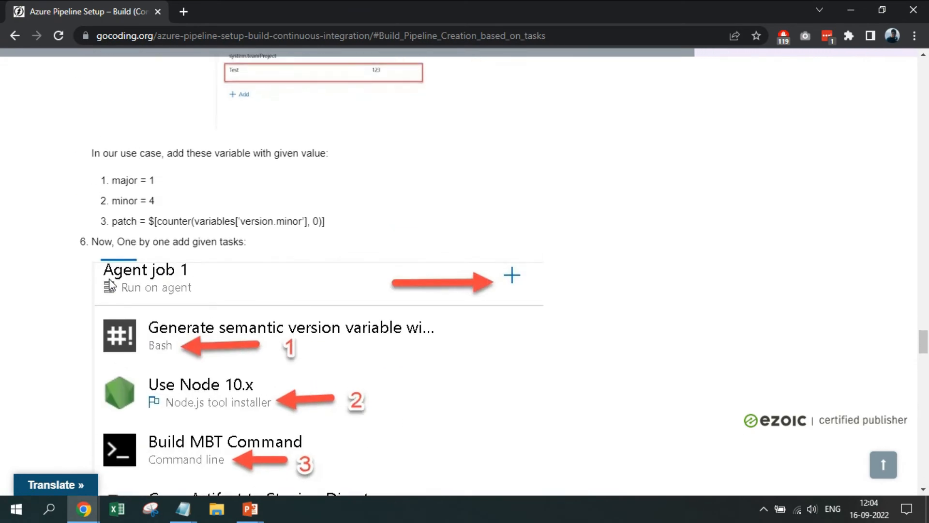
double_click(132, 228)
key(alt+Tab)
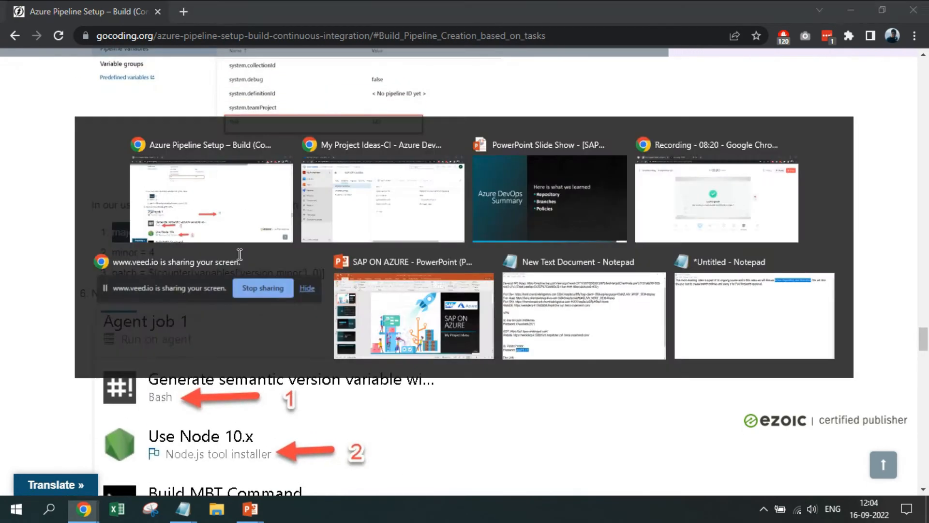
click(458, 321)
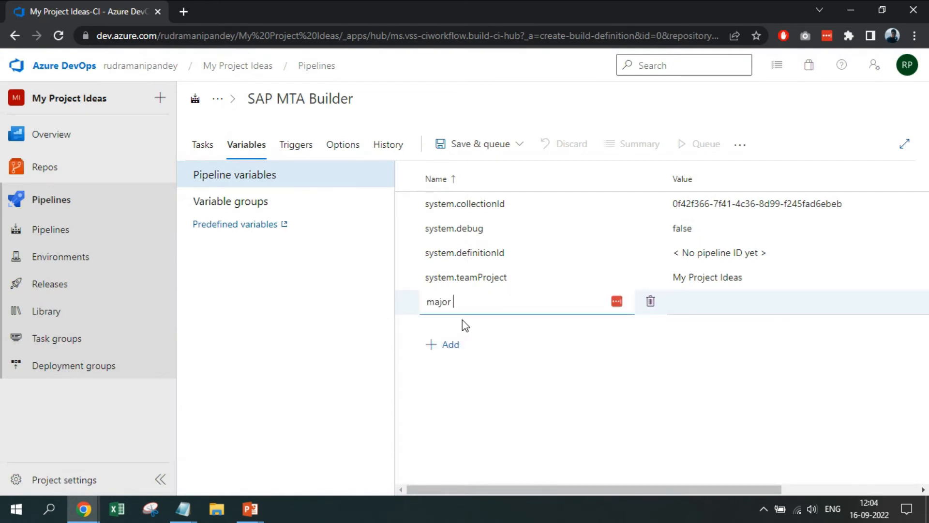
click(748, 304)
text(1)
click(630, 411)
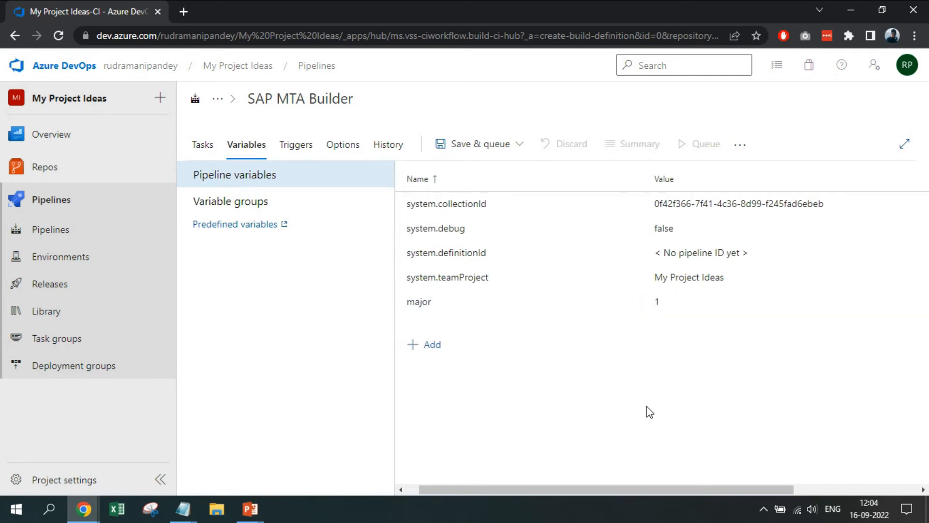
- Add a pipeline variable named minor with the value 4
click(449, 344)
text(mi)
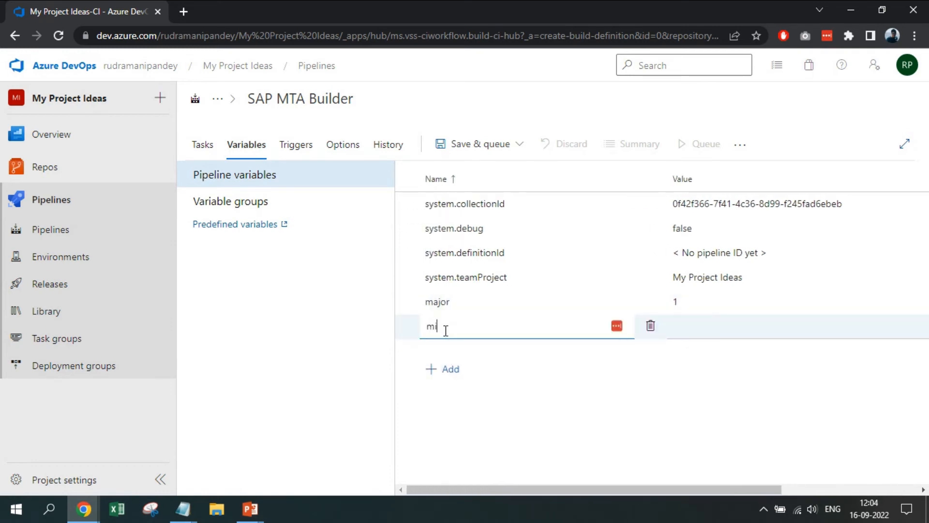
click(678, 333)
text(4)
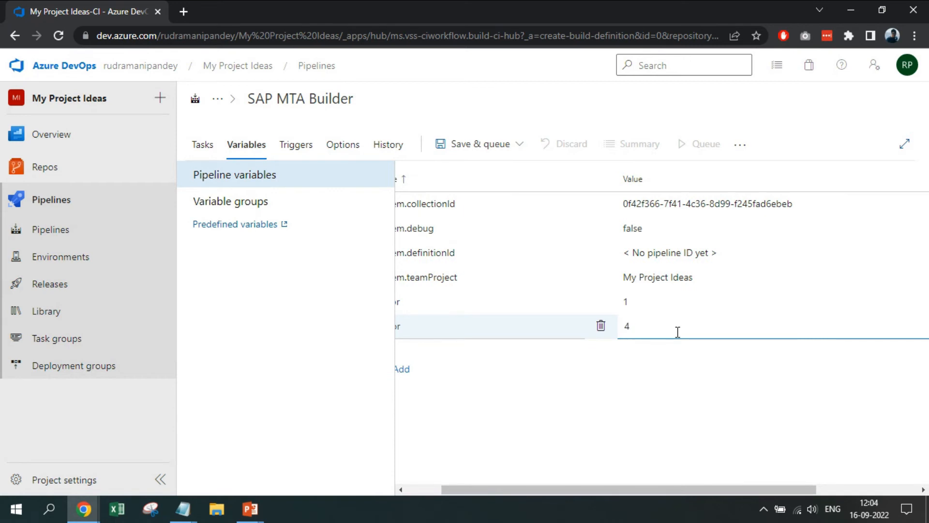
click(648, 382)
- Add a pipeline variable named patch with the value 1
click(442, 366)
text(patch)
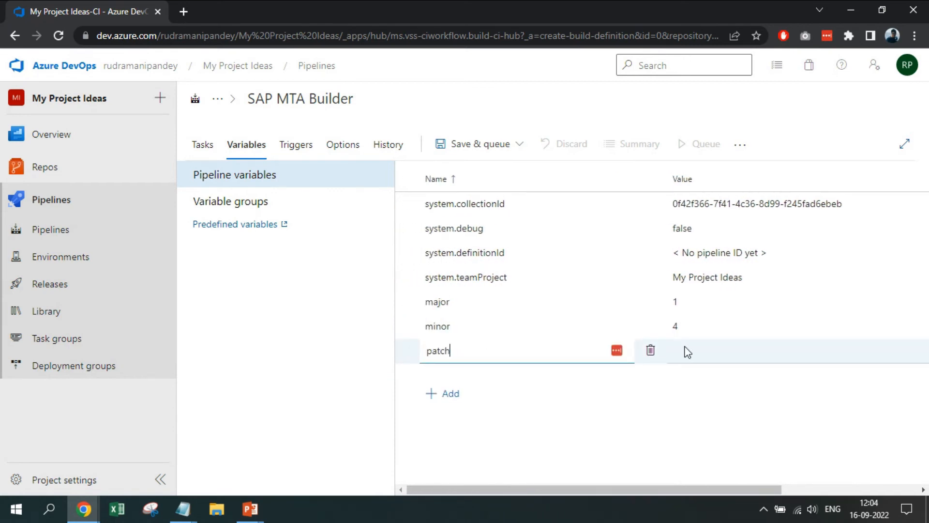
click(688, 352)
text(1)
click(683, 375)
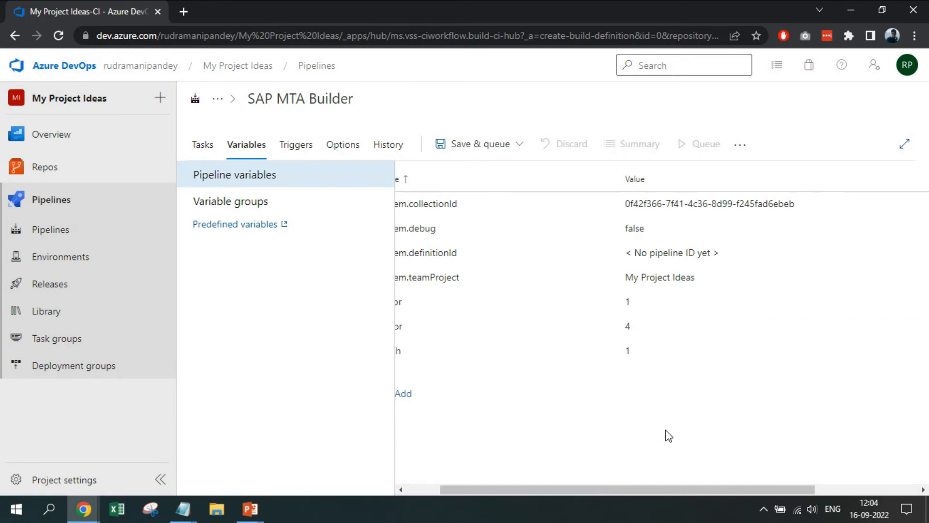
- Examine the article's expression for the patch variable and its task list and Bash script settings
key(alt+Tab)
drag(153, 273, 340, 276)
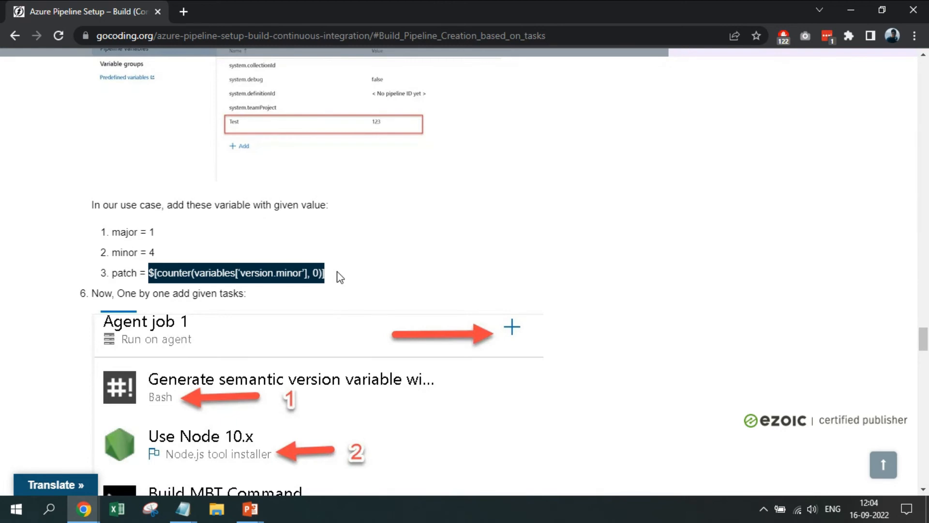
key(alt+Tab)
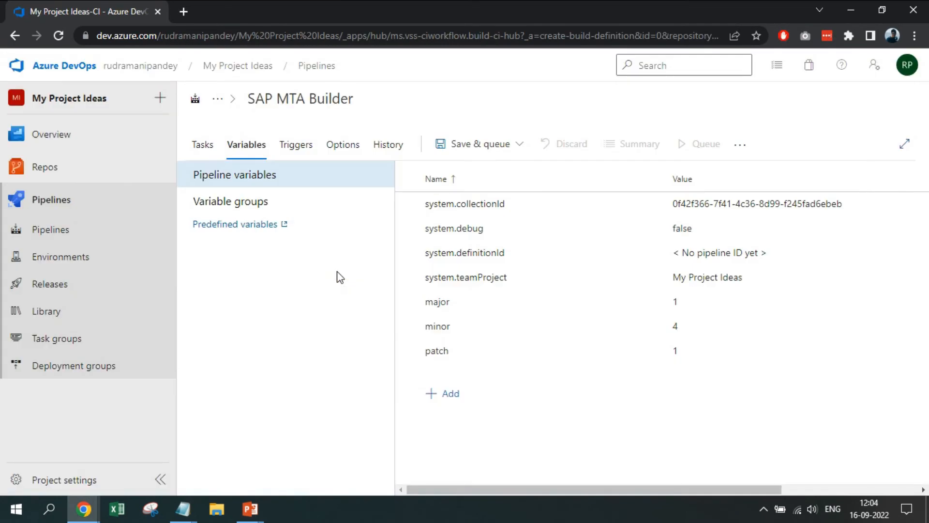
key(alt+Tab)
scroll(425, 310, down, 3)
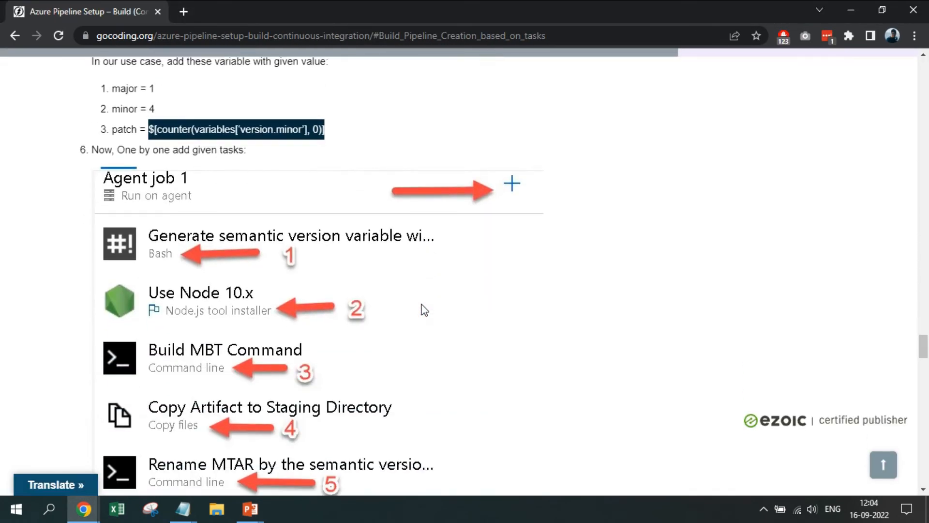
scroll(424, 308, down, 10)
scroll(413, 358, down, 3)
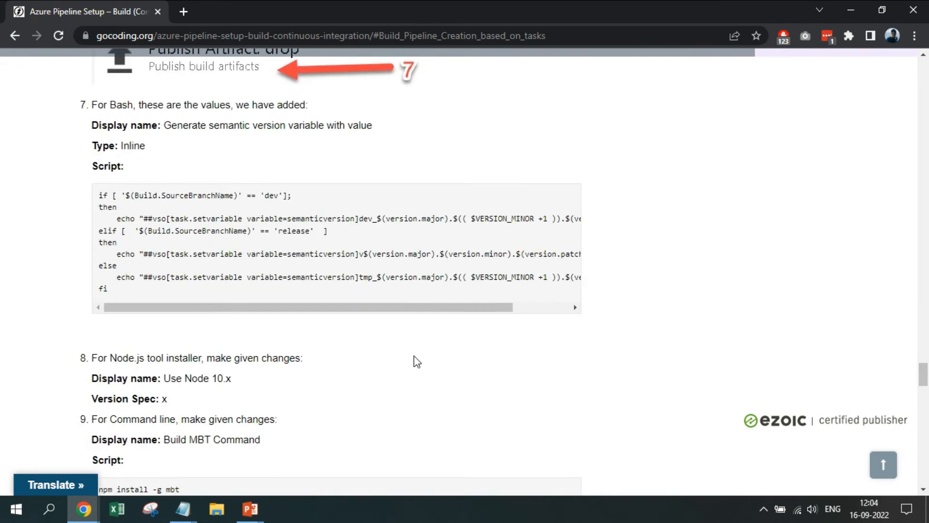
scroll(414, 358, up, 3)
scroll(413, 358, down, 1)
key(alt+Tab)
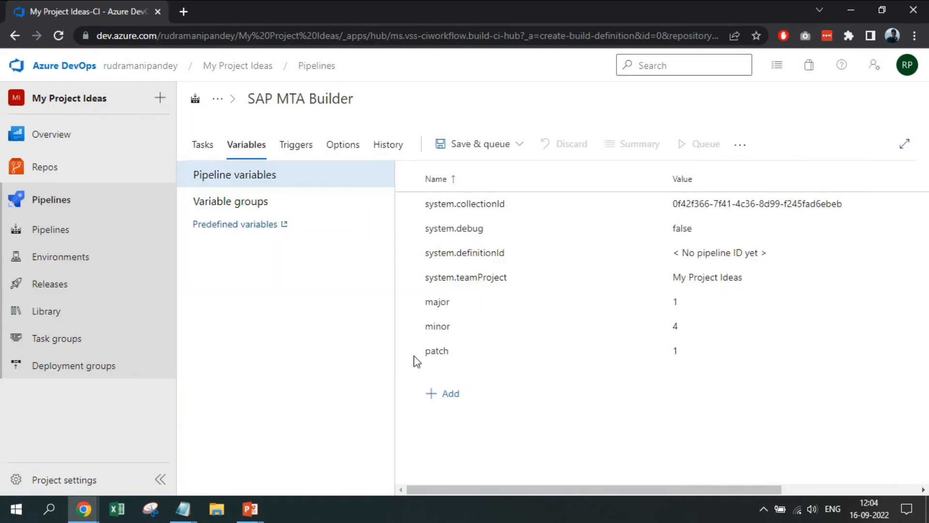
- Enable the continuous integration trigger for the My Project Ideas repository
click(217, 154)
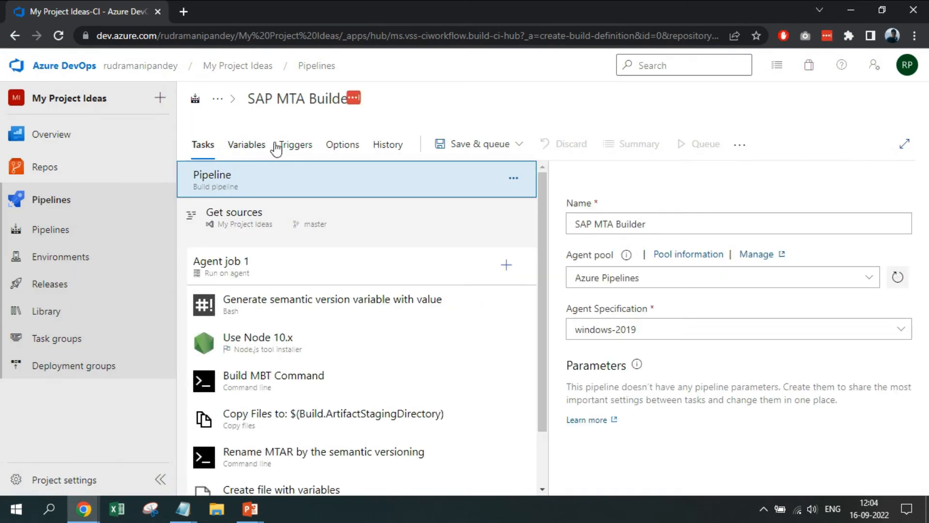
click(300, 148)
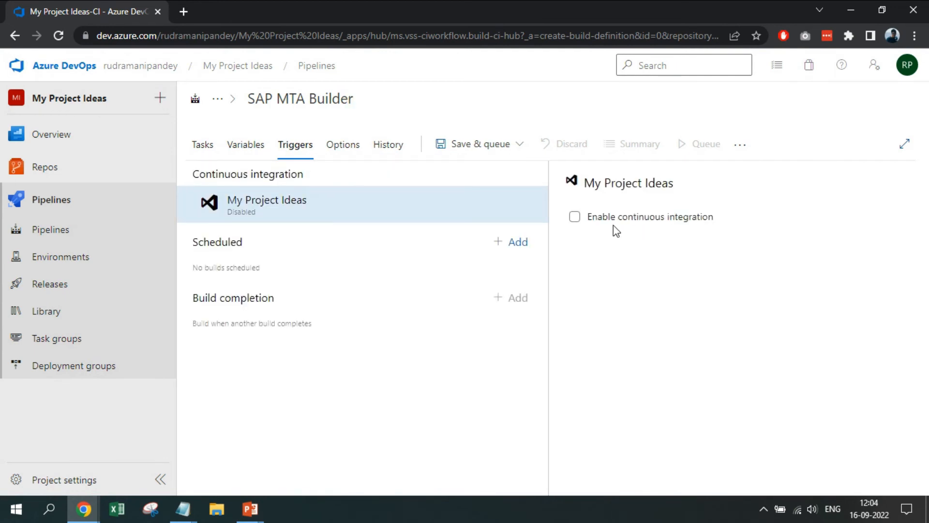
click(599, 219)
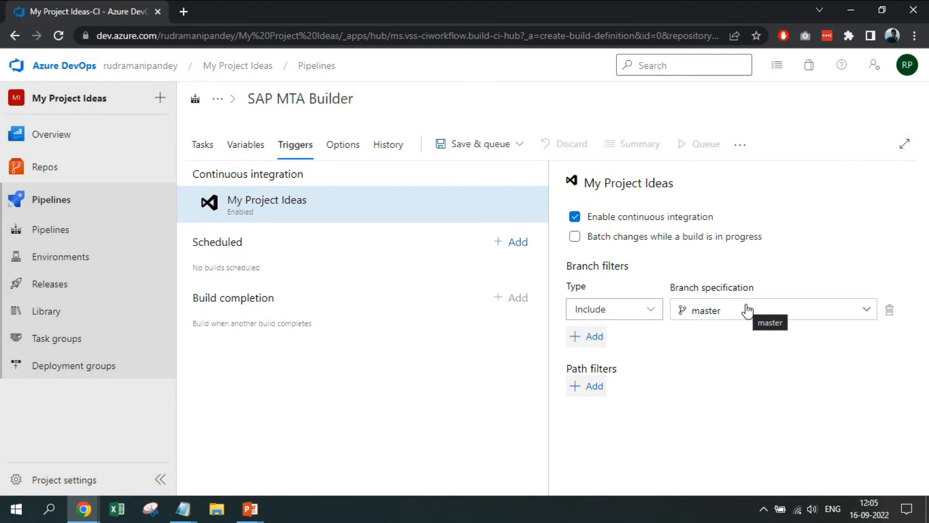
click(586, 337)
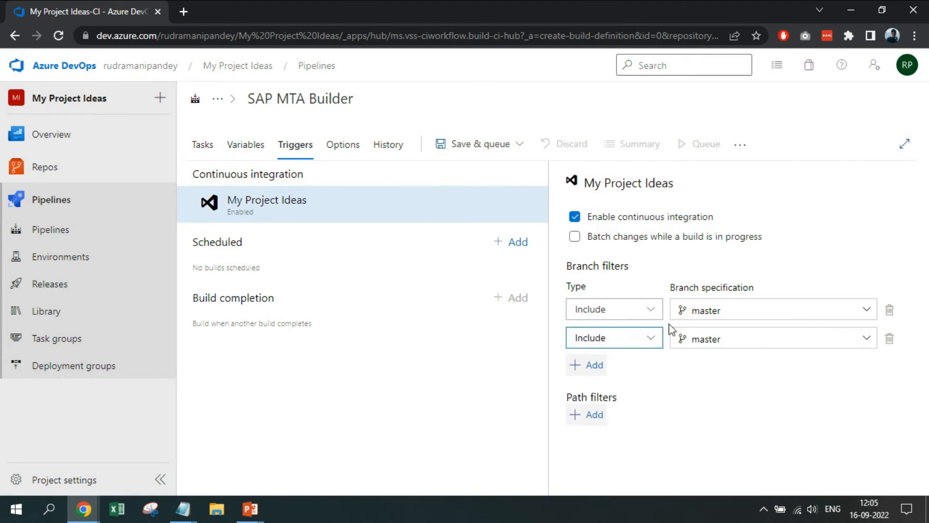
click(789, 337)
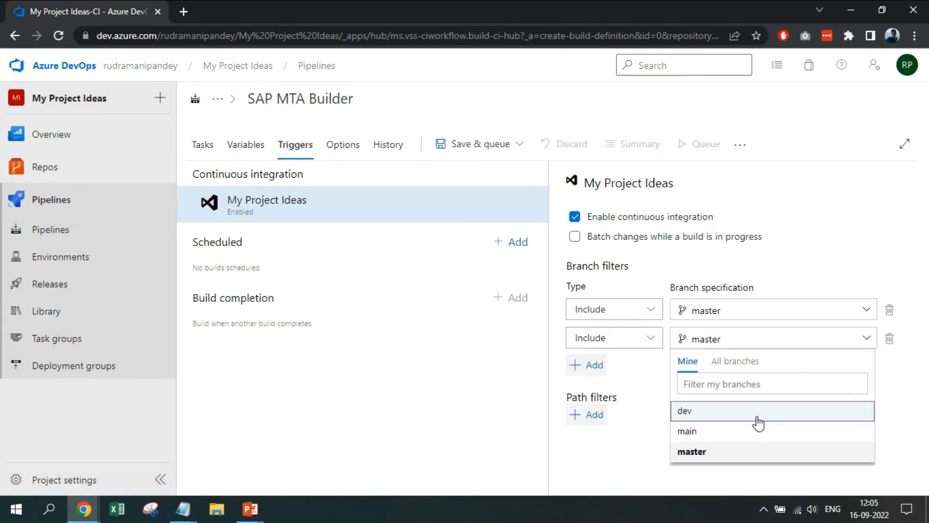
click(758, 411)
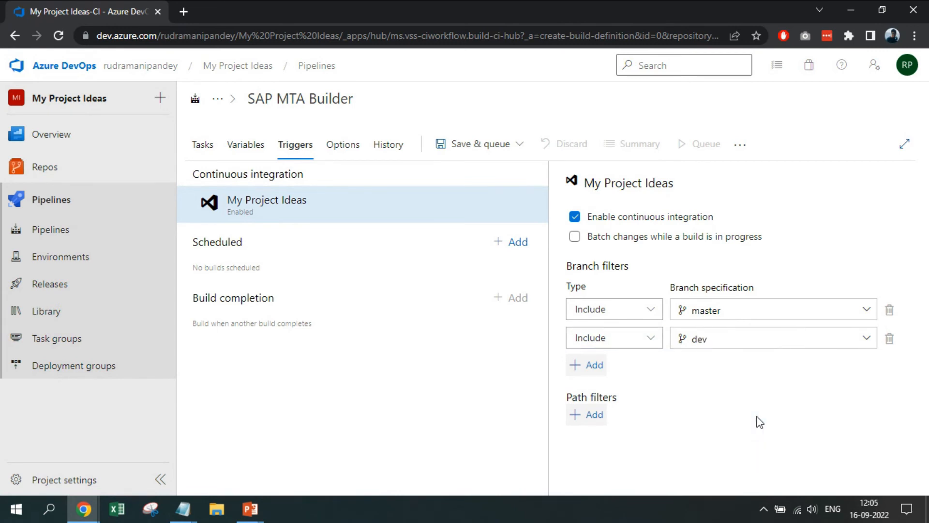
click(889, 338)
- Enable batching of changes while a build is in progress and add a scheduled build for Monday through Friday at 3:00
click(575, 237)
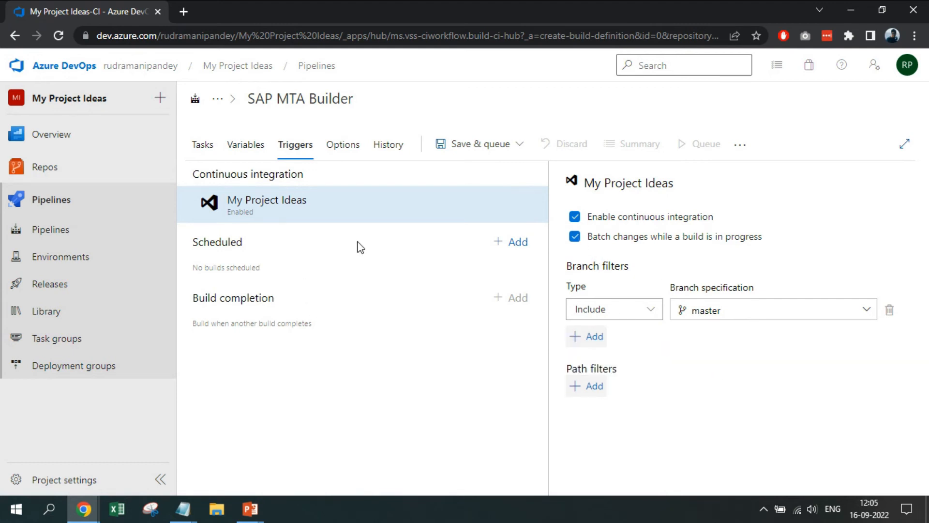
click(518, 242)
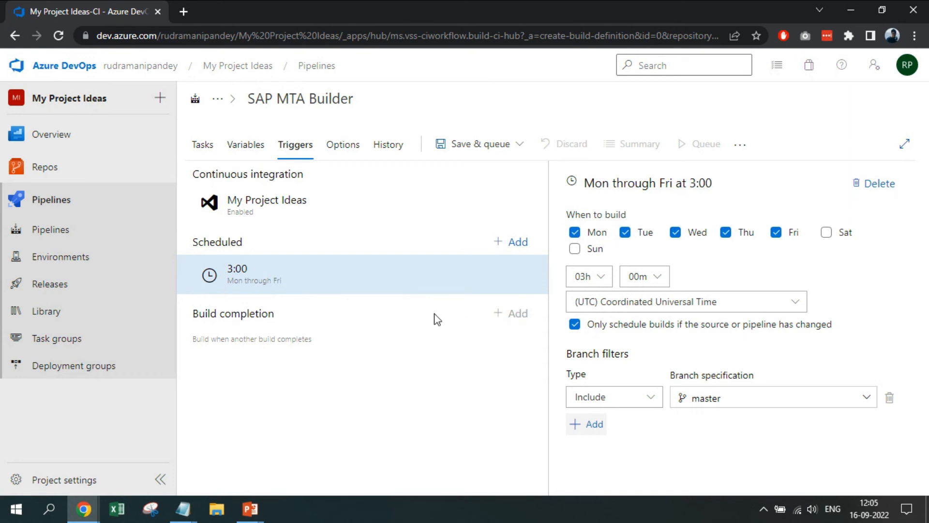
- Open the pipeline's options and copy the build number format expression from step 15 of the setup article
click(333, 147)
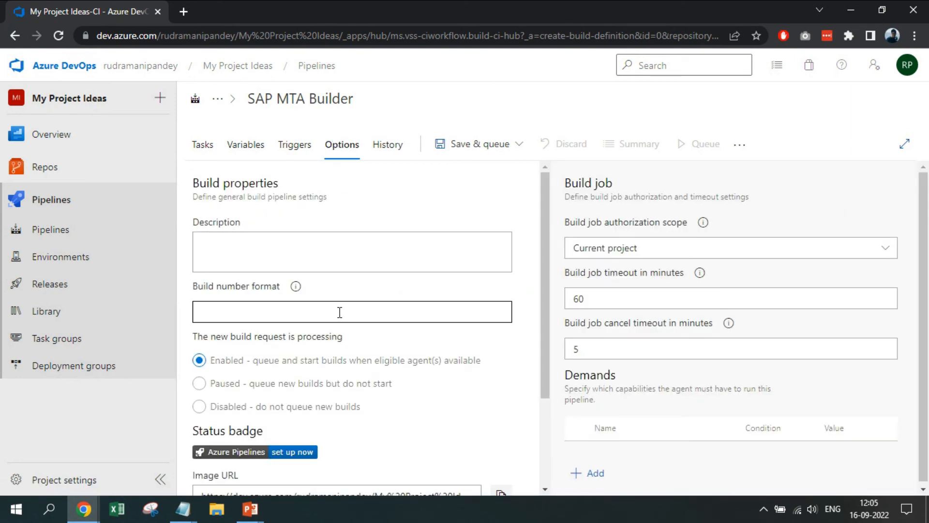
key(alt+Tab)
scroll(338, 307, down, 10)
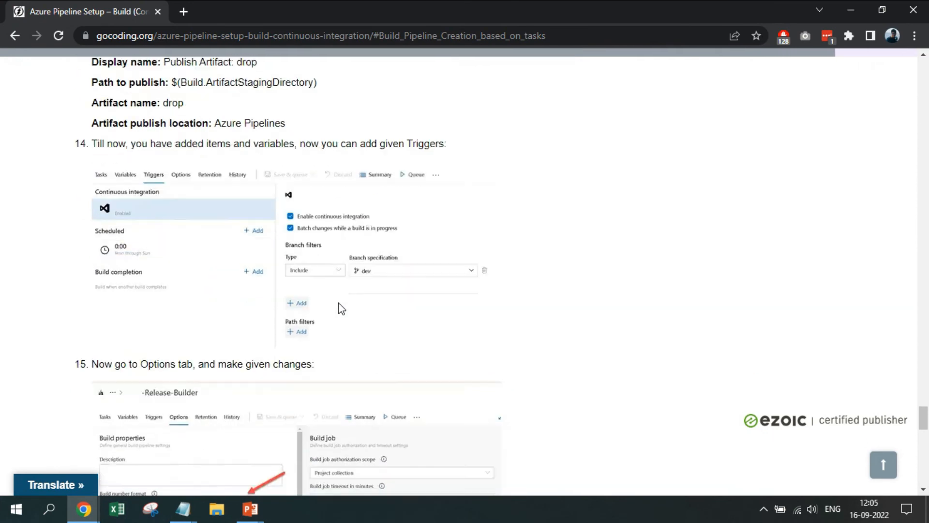
scroll(338, 307, down, 8)
scroll(340, 291, up, 3)
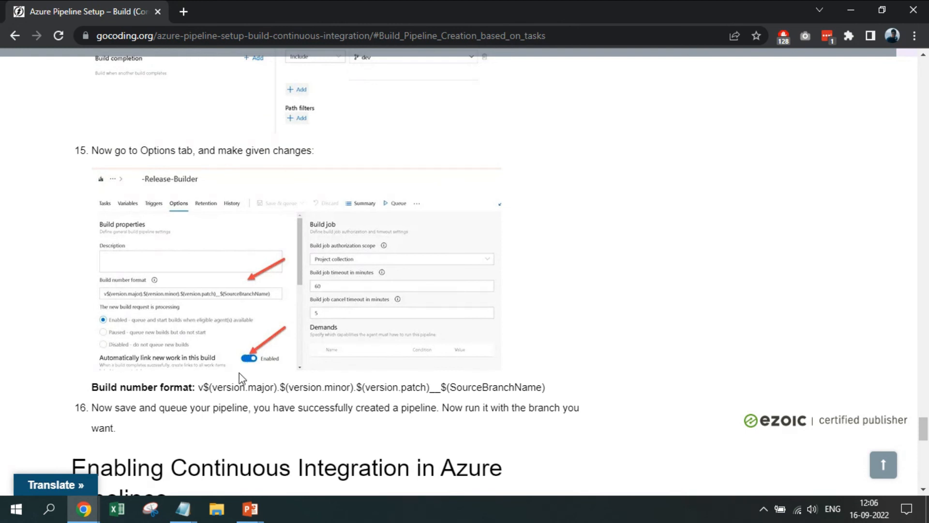
drag(201, 389, 515, 373)
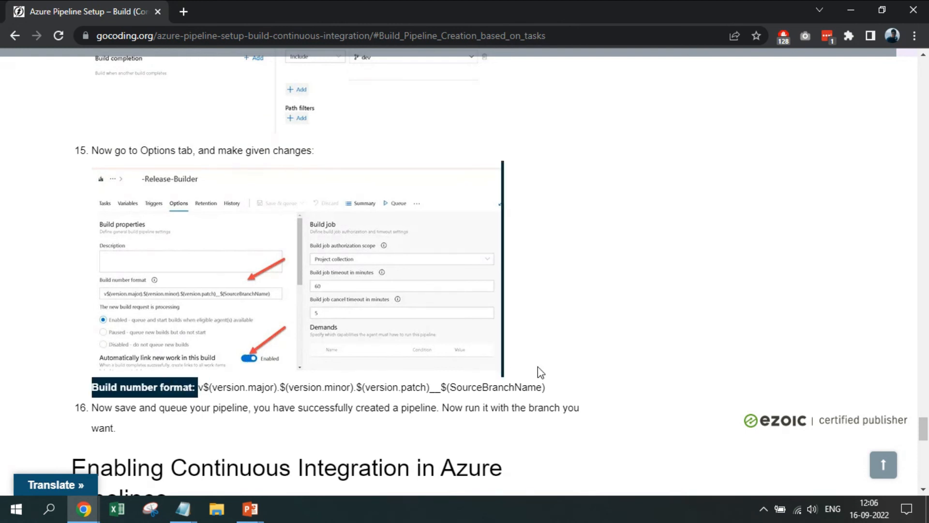
drag(584, 383, 579, 386)
key(ctrl+c)
- Set the pipeline's build number format to v$(version.major).$(version.minor).$(version.patch)__$(SourceBranchName) and review the whole expression
key(alt+Tab)
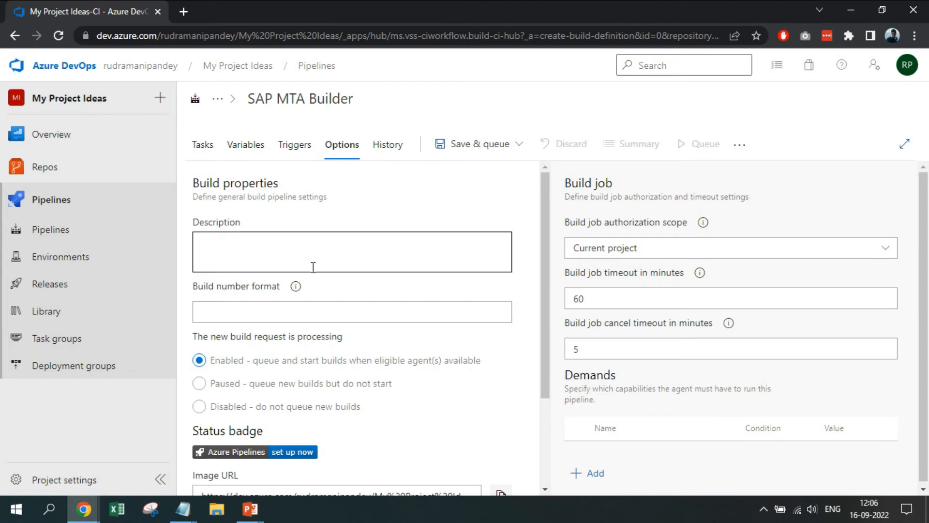
click(318, 309)
key(ctrl+v)
drag(254, 314, 114, 319)
click(237, 308)
drag(213, 313, 542, 320)
click(464, 309)
click(460, 315)
click(273, 319)
click(471, 315)
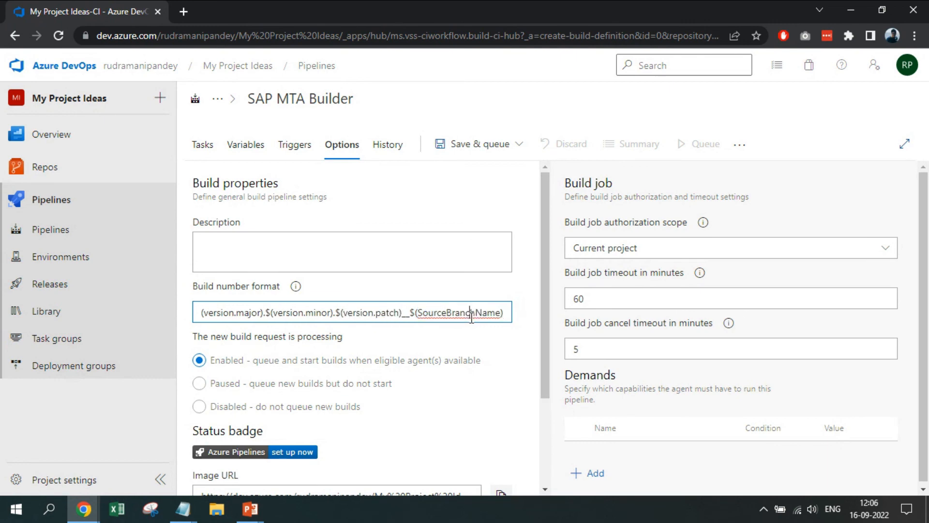
- Check the article's remaining instructions after the build number format against the pipeline's options
key(alt+Tab)
scroll(324, 339, down, 3)
scroll(324, 339, up, 3)
scroll(322, 334, down, 5)
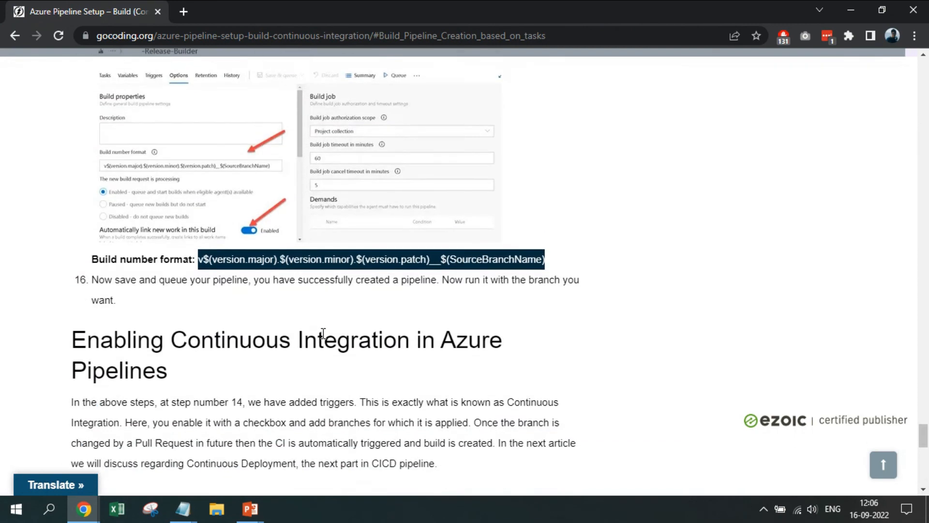
key(alt+Tab)
scroll(406, 353, down, 1)
scroll(454, 219, up, 1)
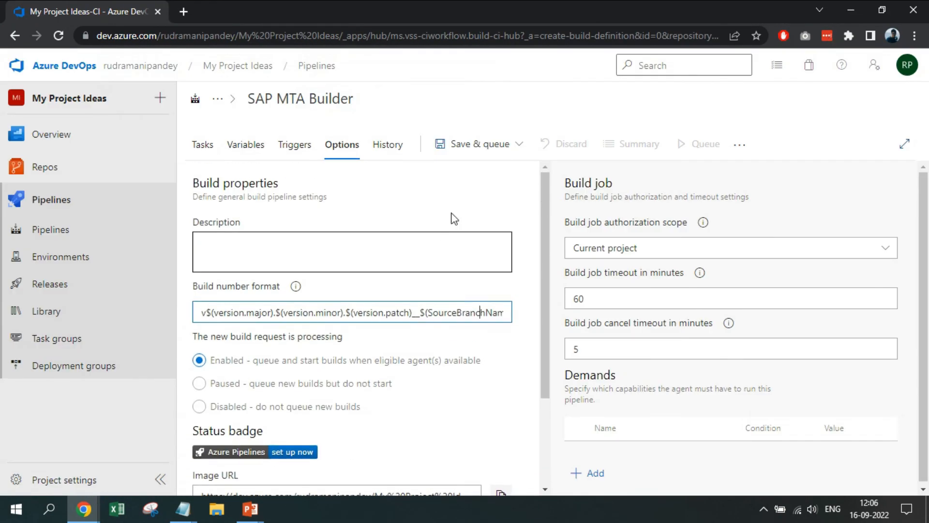
- Save the build pipeline in the root folder with the comment Build Creation, without queueing it
click(501, 146)
click(467, 194)
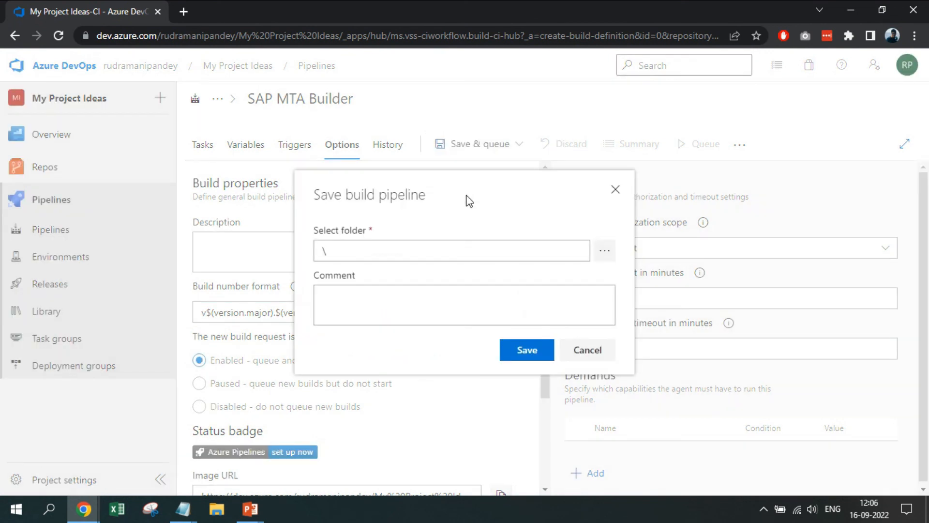
click(511, 306)
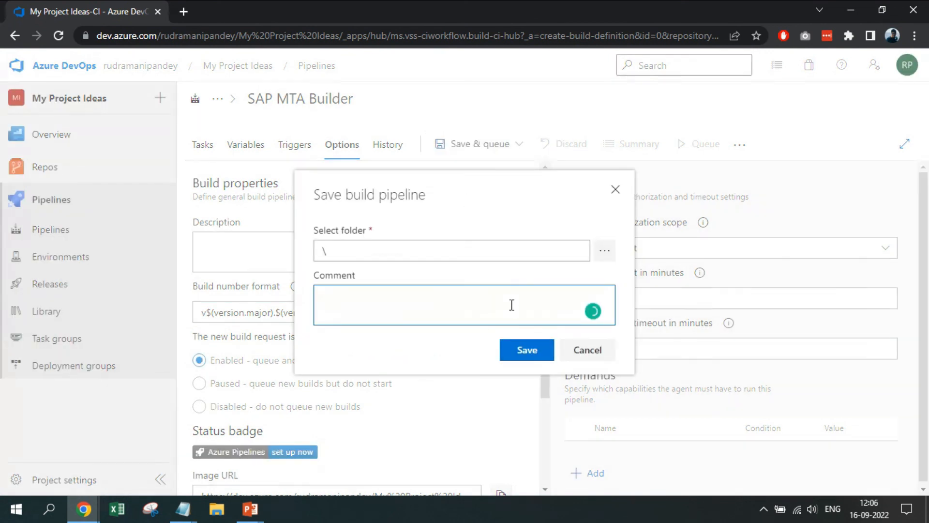
text(Build Creation)
click(531, 345)
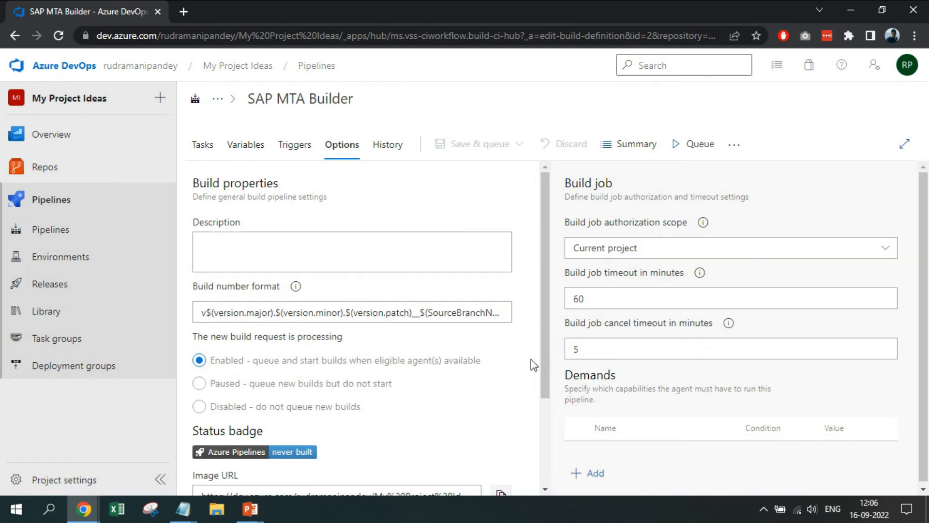
- Queue a manual run of the saved pipeline on the master branch using the Azure Pipelines pool and windows-2019 agent
scroll(533, 374, down, 3)
scroll(534, 375, up, 3)
click(699, 151)
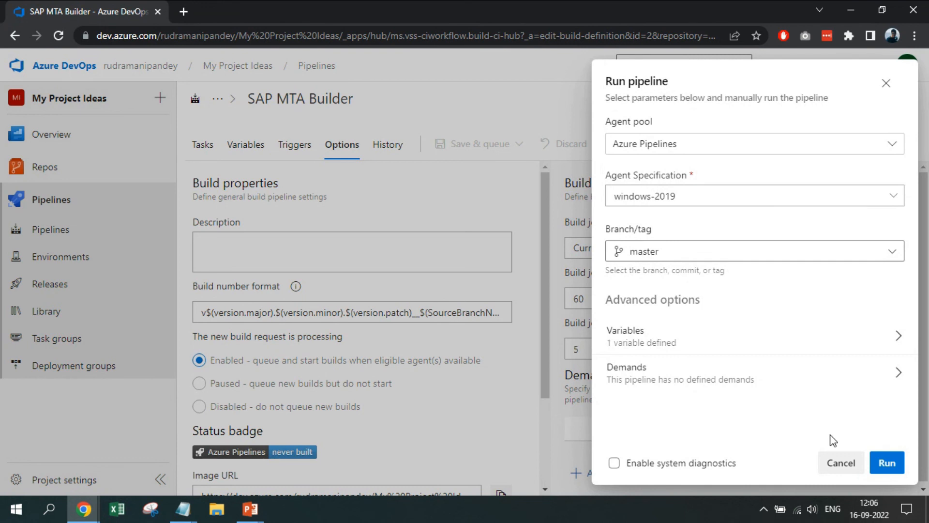
click(886, 463)
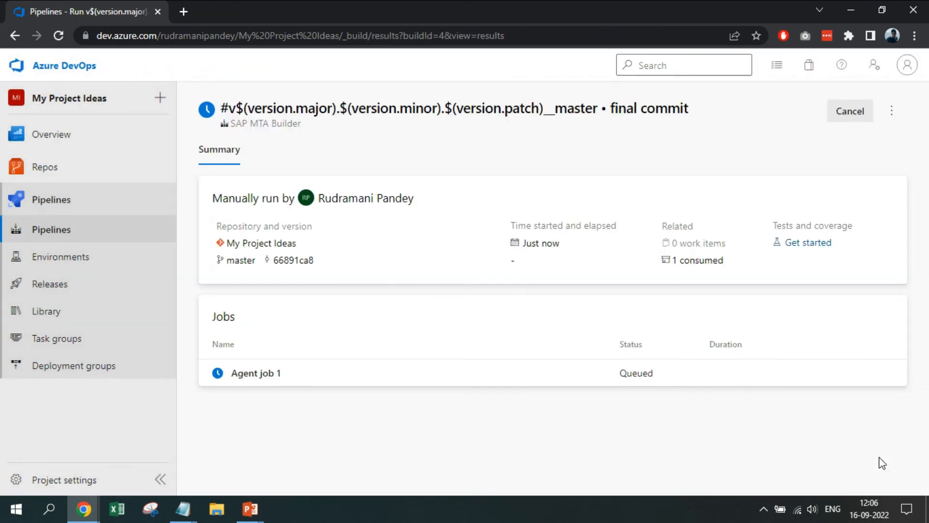